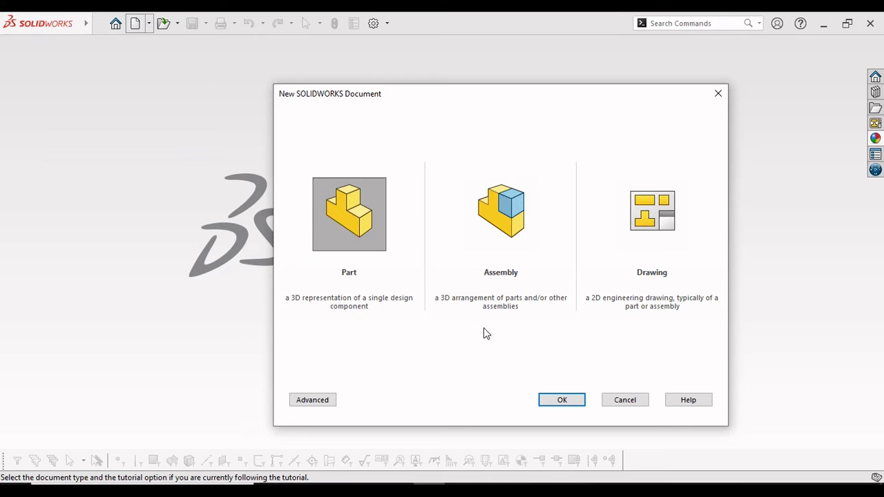
- Create a new part document and set the scene background to Plain White
{"action": "left_click", "coordinate": [568, 404]}
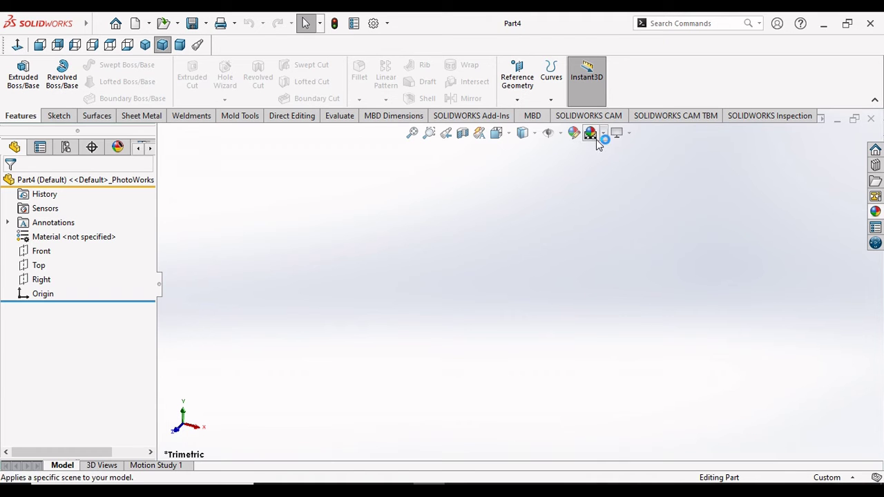
{"action": "left_click", "coordinate": [604, 135]}
{"action": "left_click", "coordinate": [608, 166]}
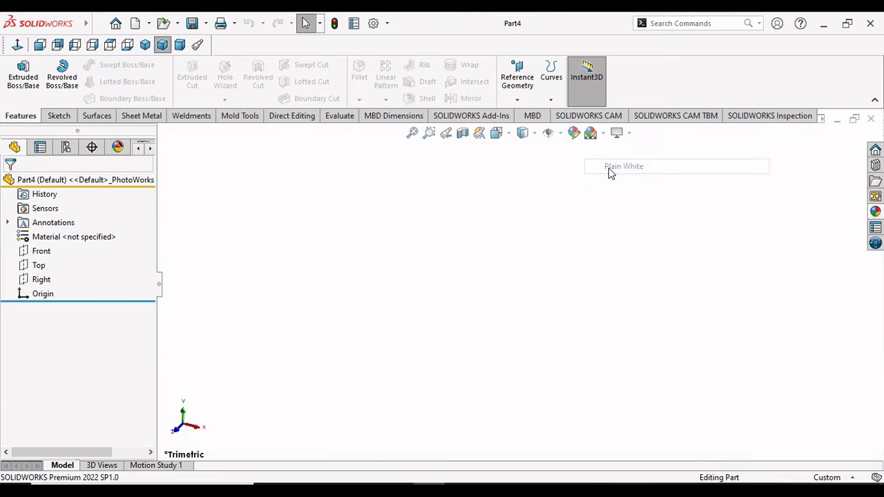
- Sketch a center rectangle on the Top plane, centred on the origin
{"action": "left_click", "coordinate": [40, 266]}
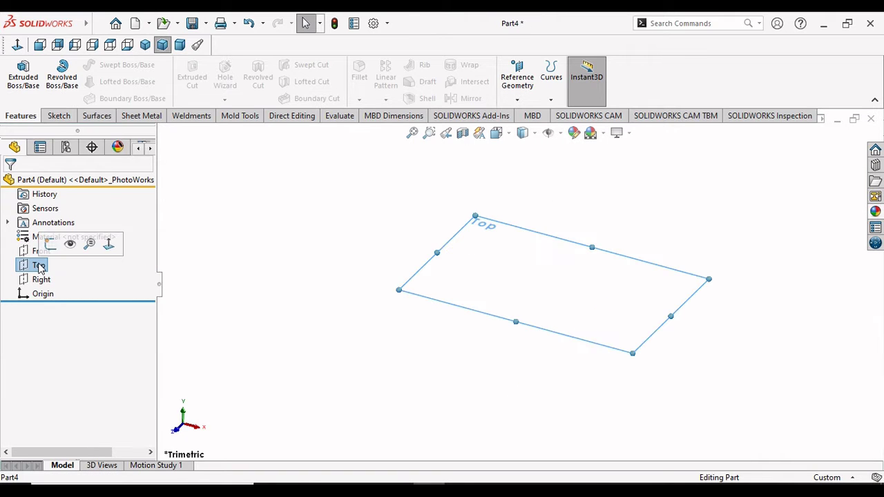
{"action": "left_click", "coordinate": [51, 244]}
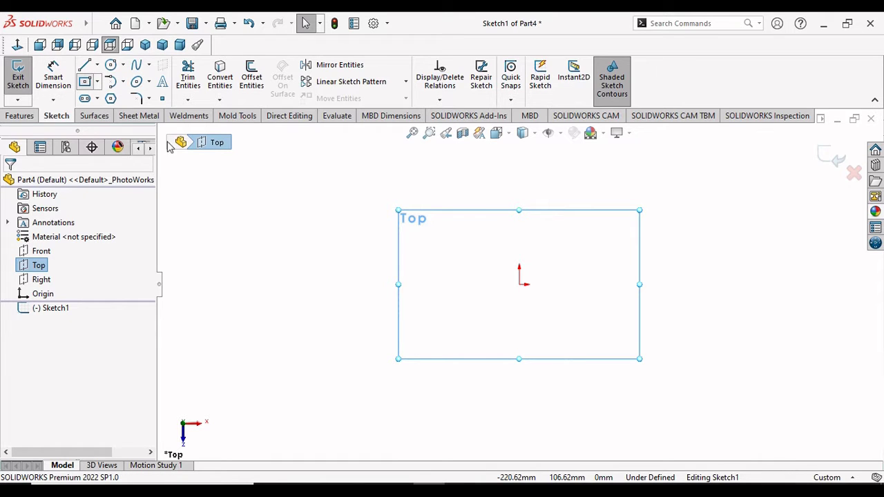
{"action": "left_click", "coordinate": [520, 284]}
{"action": "left_click", "coordinate": [667, 380]}
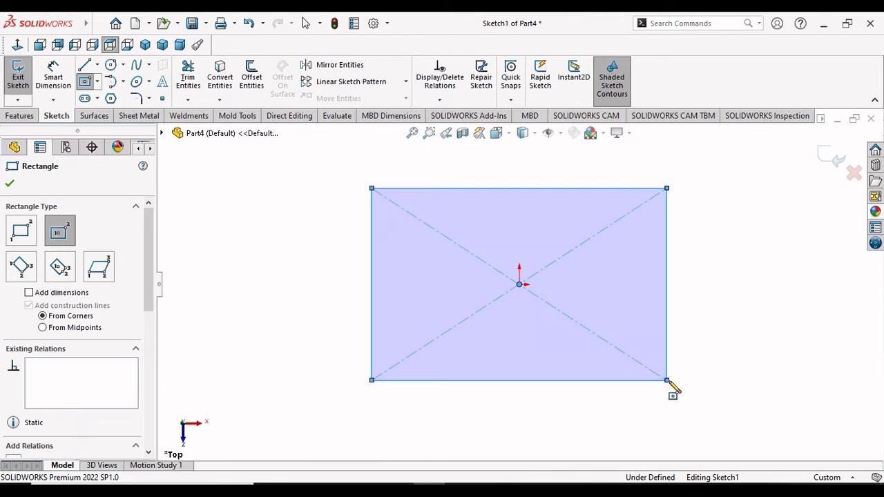
{"action": "right_click", "coordinate": [699, 364]}
{"action": "left_click", "coordinate": [695, 364]}
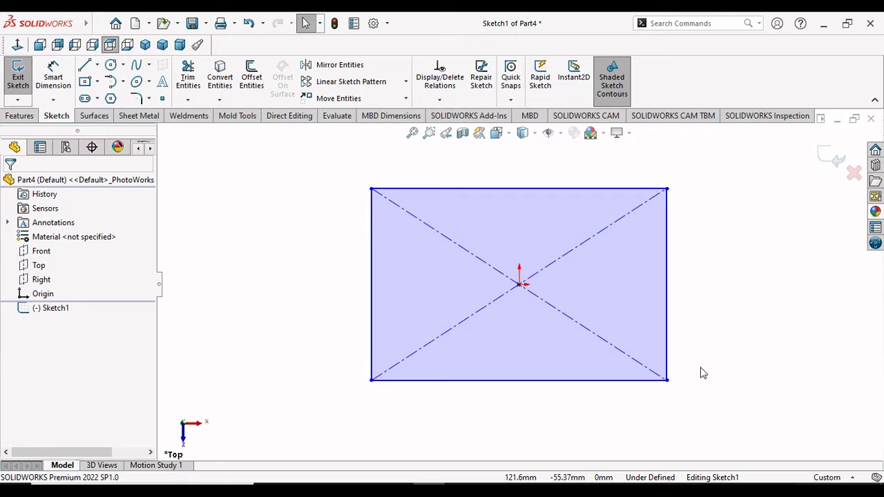
- Dimension the rectangle's top edge to an 88 mm width
{"action": "left_click", "coordinate": [54, 78]}
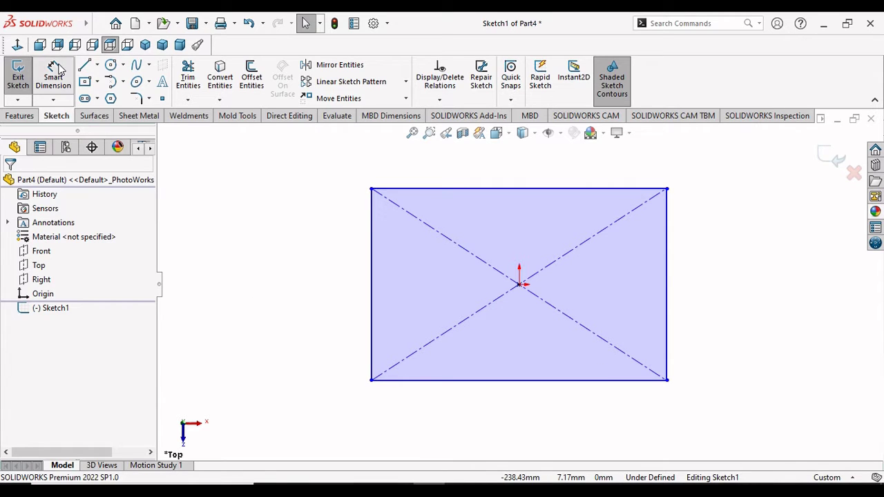
{"action": "left_click", "coordinate": [491, 187]}
{"action": "left_click", "coordinate": [496, 172]}
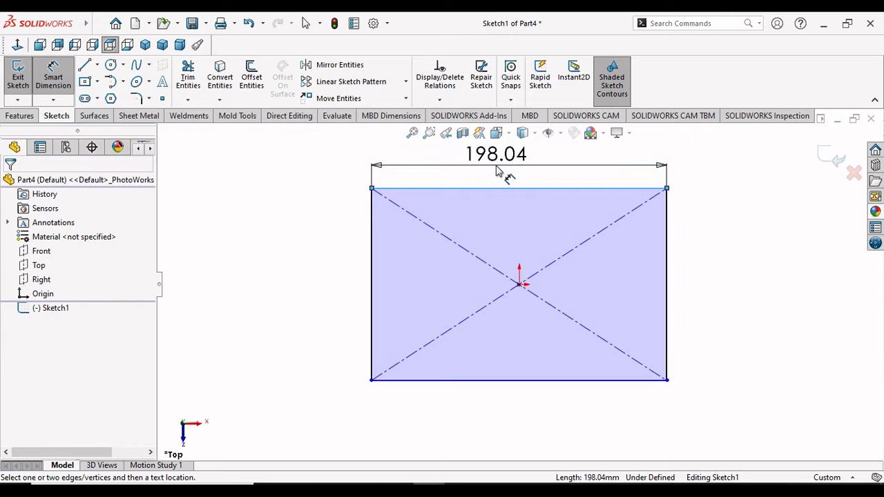
{"action": "left_click", "coordinate": [502, 172]}
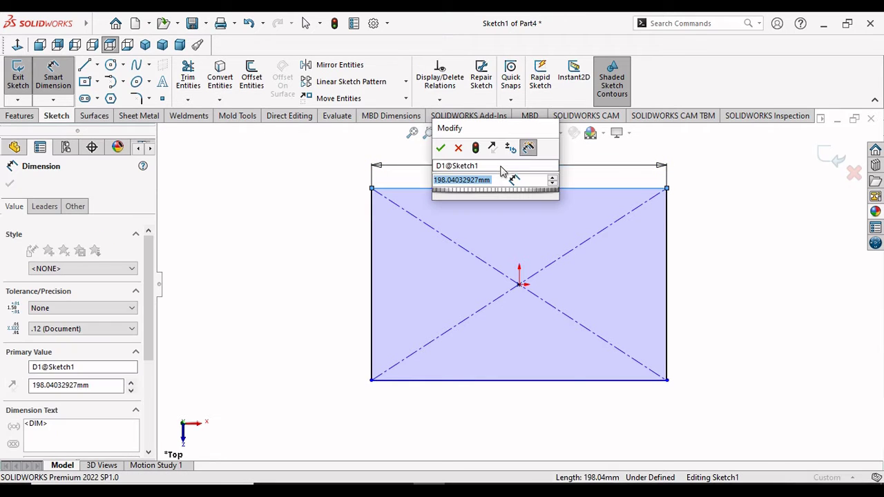
{"action": "type", "text": "88"}
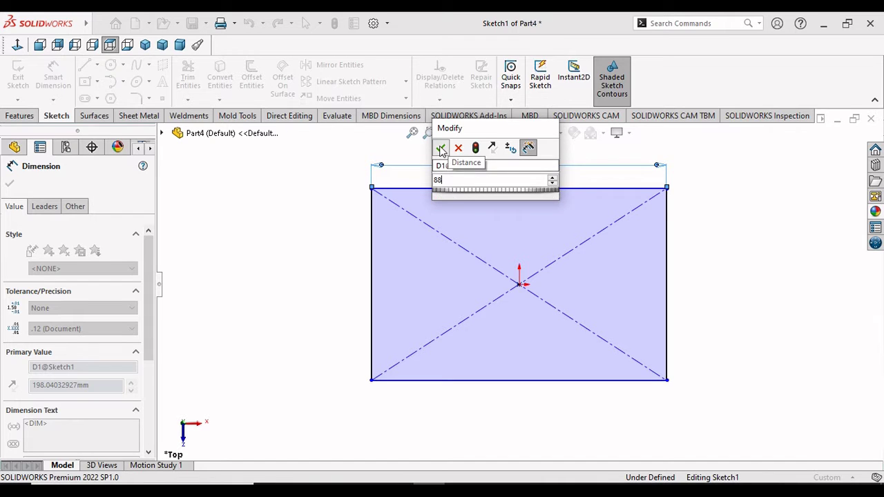
{"action": "left_click", "coordinate": [441, 147]}
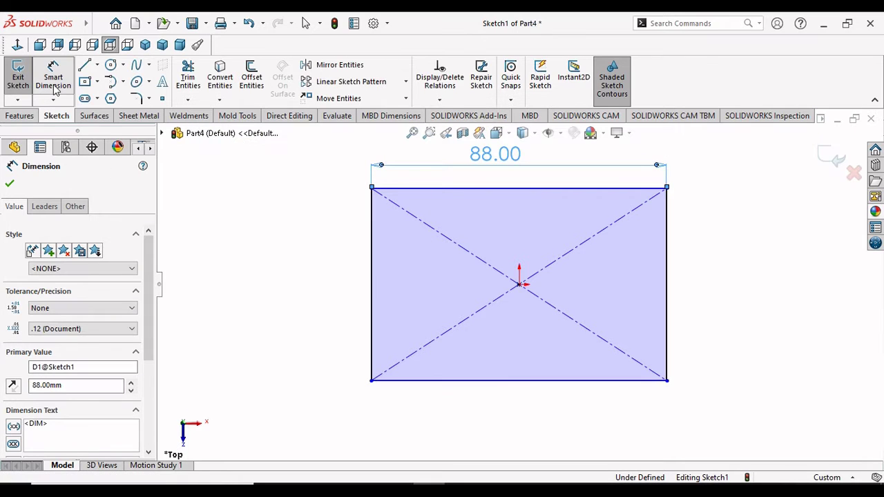
- Dimension the left edge to a 64 mm height, fully defining Sketch1
{"action": "left_click", "coordinate": [69, 84]}
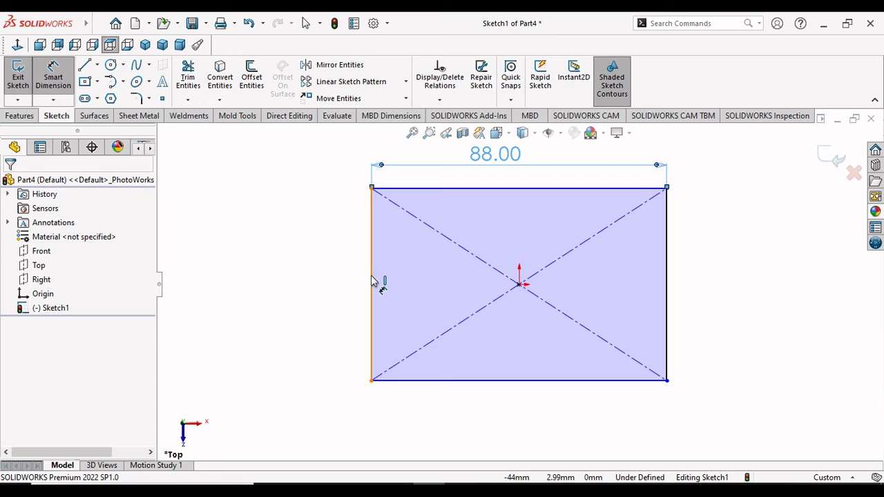
{"action": "left_click", "coordinate": [315, 286]}
{"action": "left_click", "coordinate": [321, 289]}
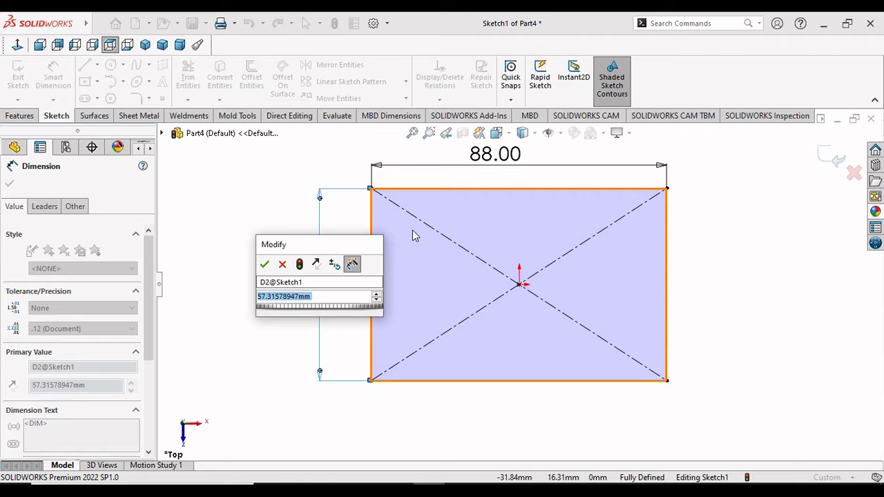
{"action": "type", "text": "6"}
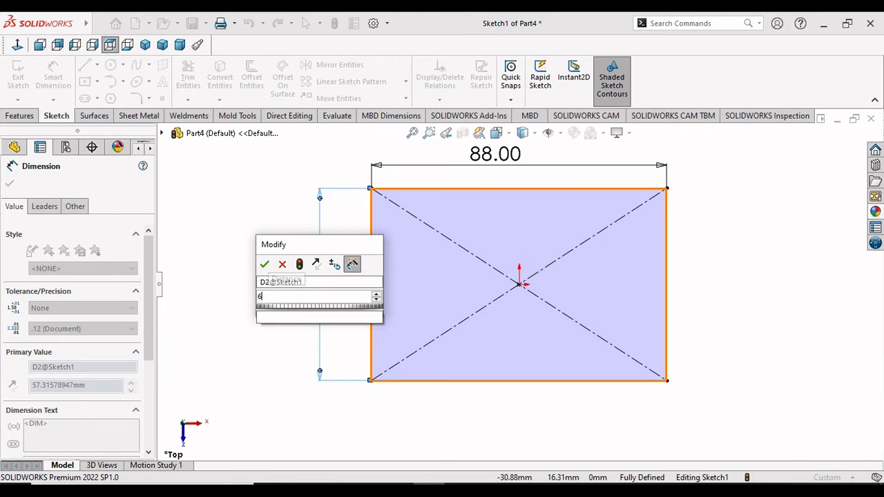
{"action": "type", "text": "4"}
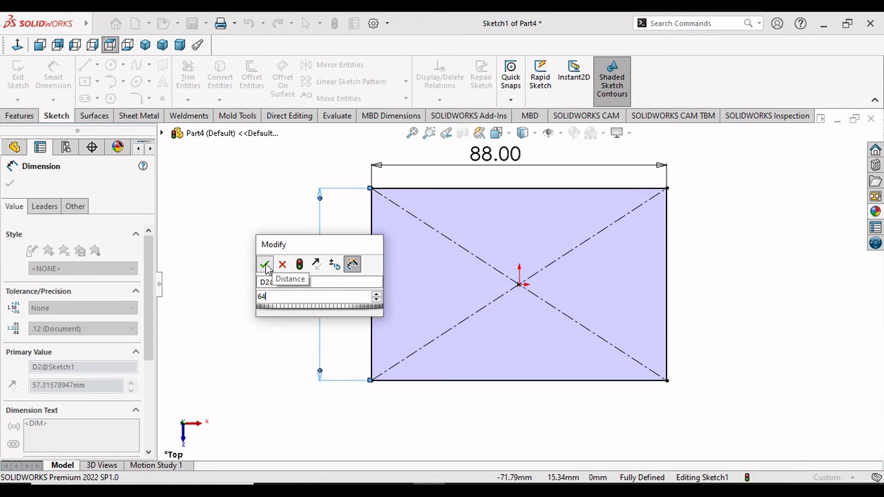
{"action": "left_click", "coordinate": [281, 263]}
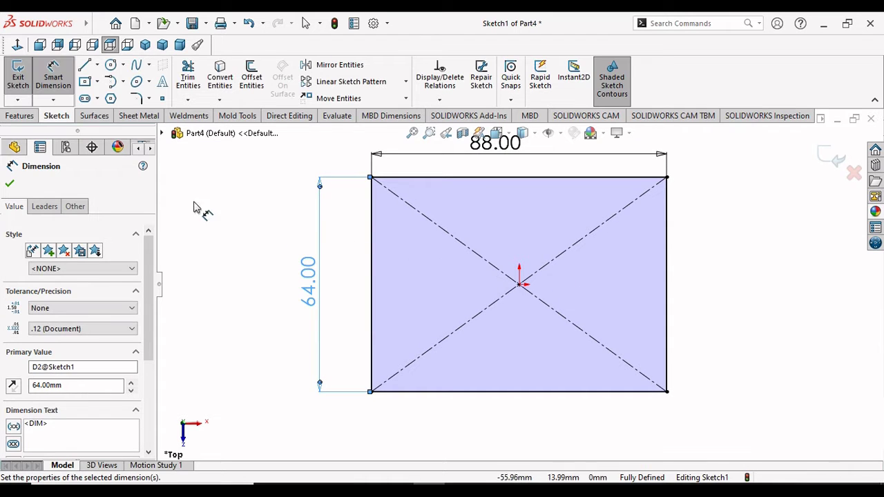
{"action": "left_click", "coordinate": [9, 184]}
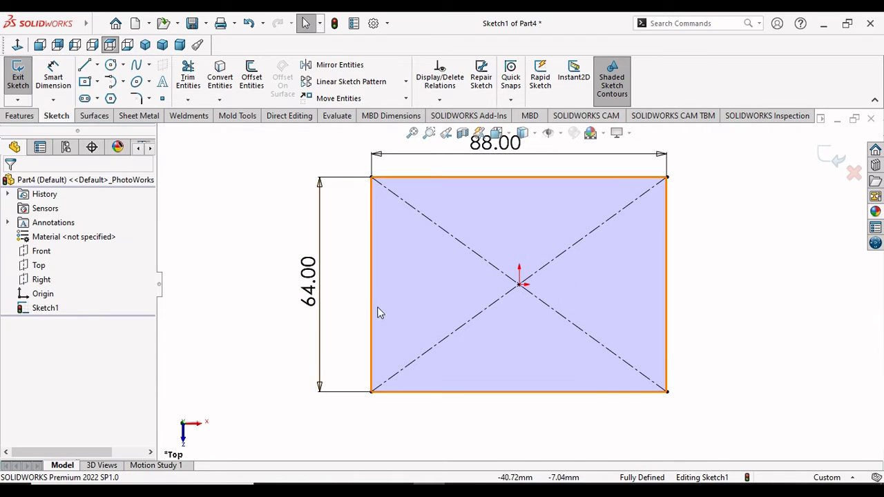
{"action": "key", "text": "f"}
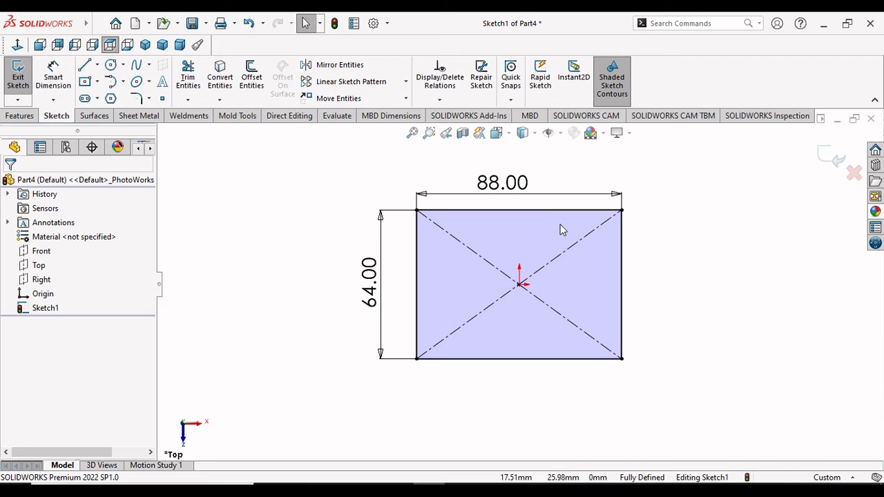
{"action": "scroll", "coordinate": [560, 224], "scroll_direction": "down", "scroll_amount": 1}
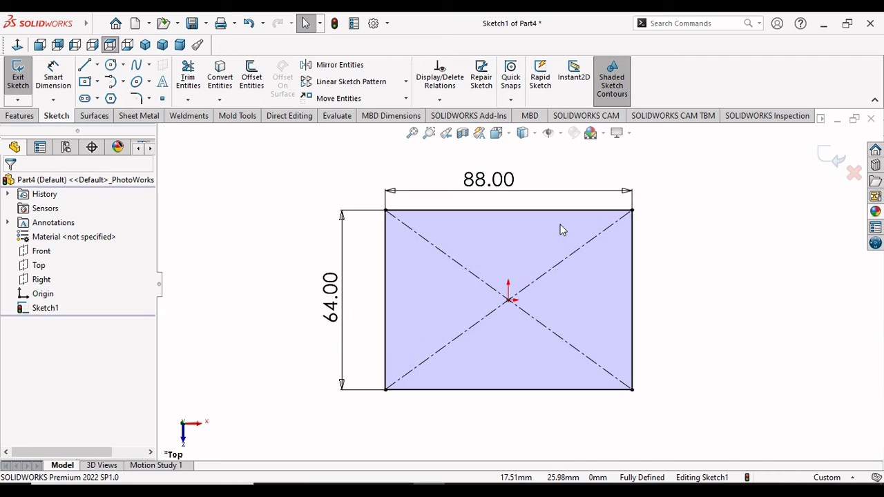
{"action": "left_click", "coordinate": [26, 119]}
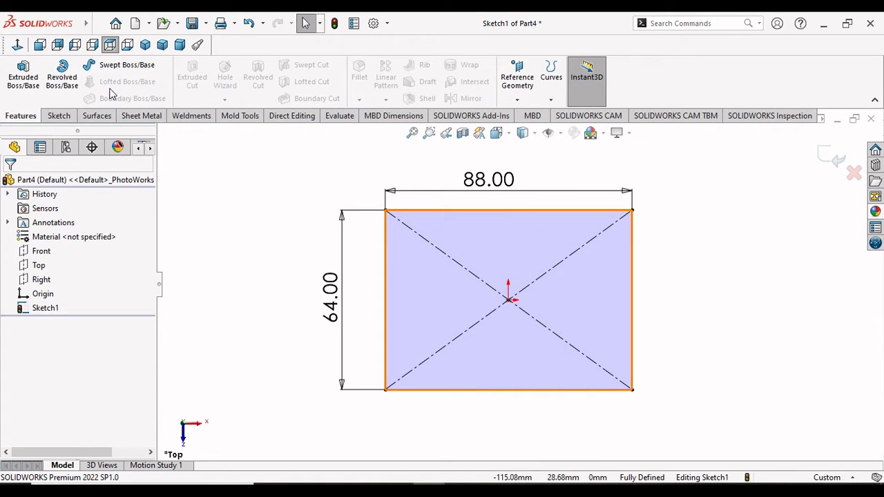
- Extrude the 88×64 rectangle 75 mm into a solid block and recentre the view
{"action": "left_click", "coordinate": [22, 81]}
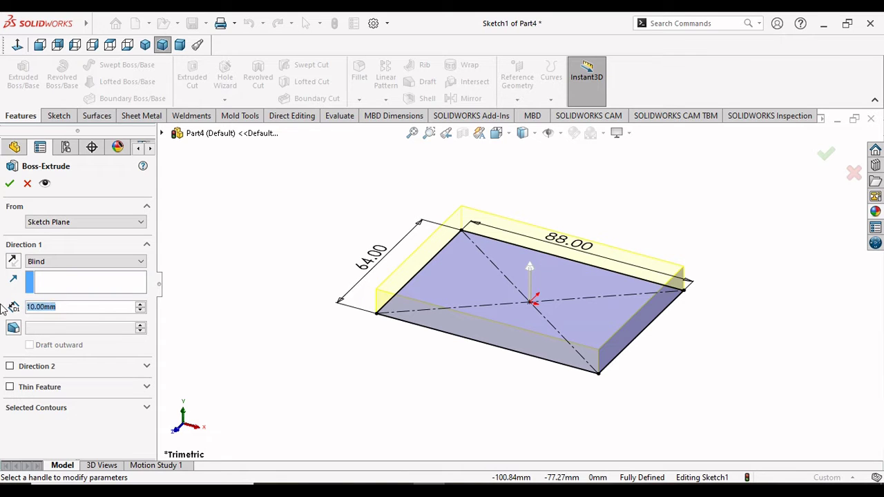
{"action": "type", "text": "75"}
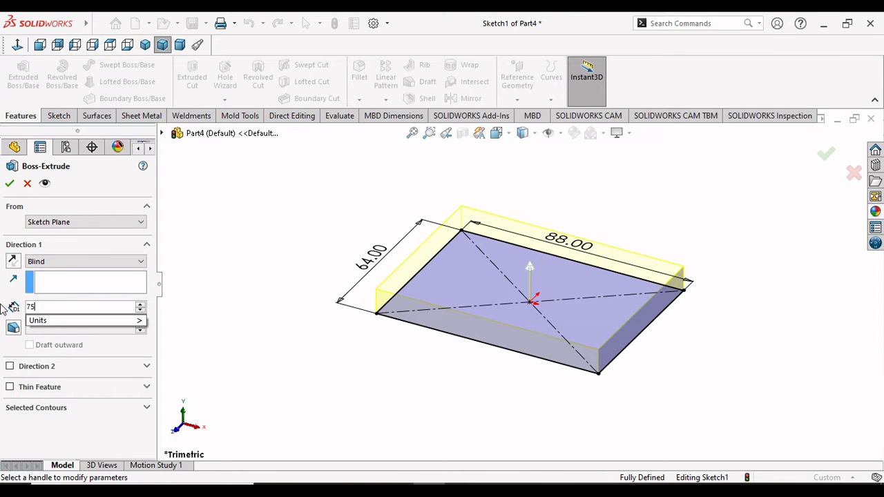
{"action": "key", "text": "Return"}
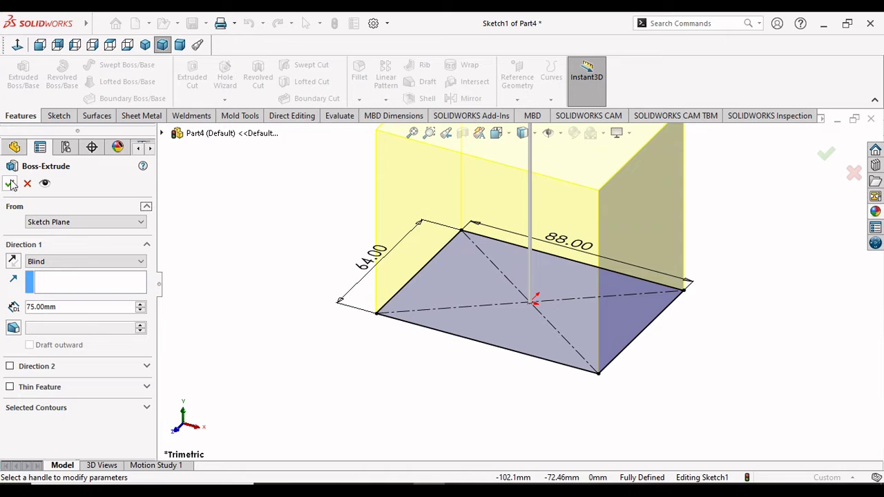
{"action": "left_click", "coordinate": [9, 183]}
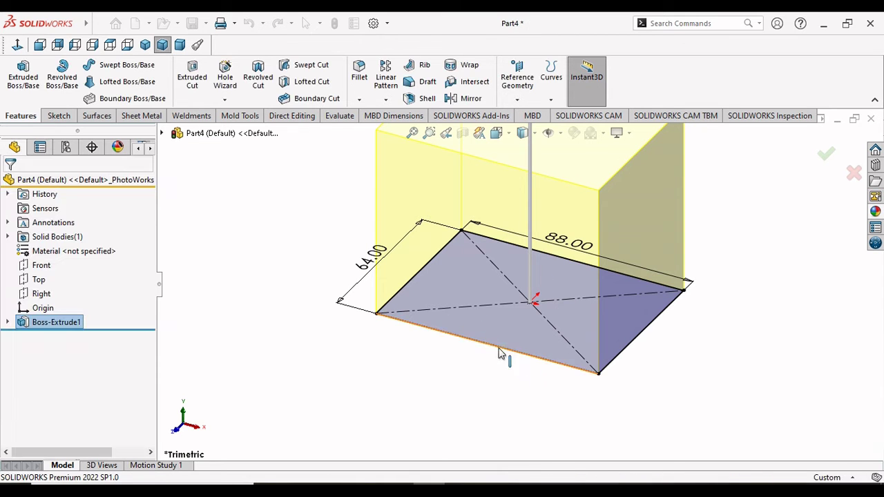
{"action": "scroll", "coordinate": [512, 365], "scroll_direction": "up", "scroll_amount": 3}
{"action": "left_click", "coordinate": [670, 249]}
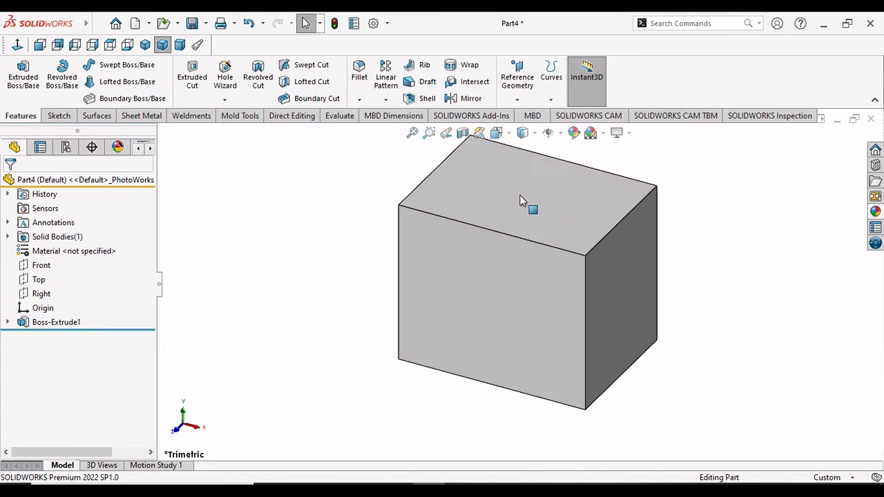
{"action": "middle_click_drag", "start_coordinate": [543, 187], "coordinate": [521, 205], "text": "ctrl"}
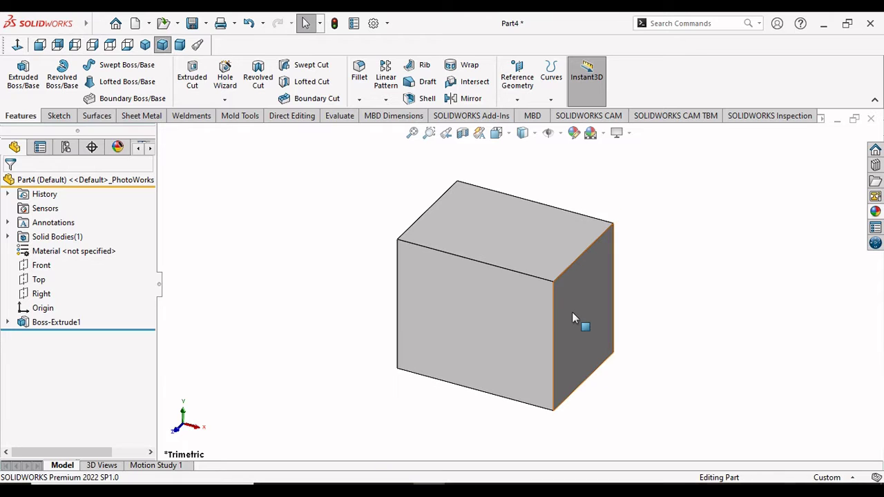
{"action": "scroll", "coordinate": [572, 312], "scroll_direction": "down", "scroll_amount": 1}
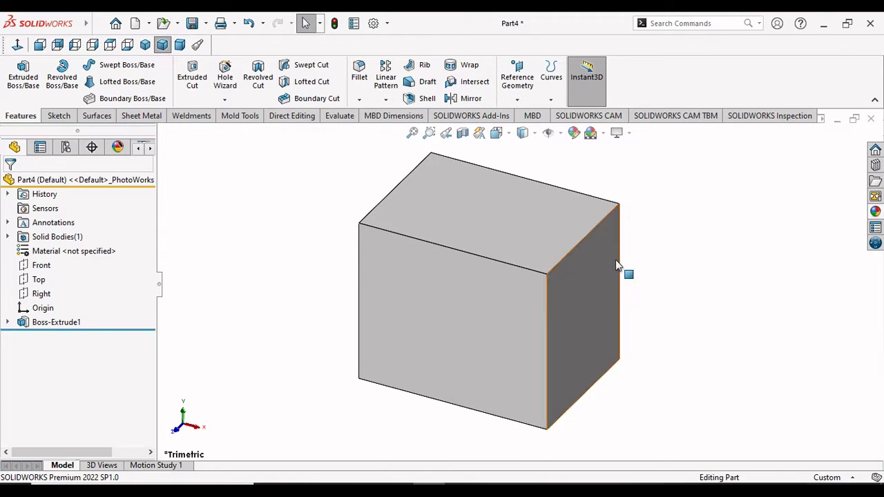
{"action": "scroll", "coordinate": [616, 262], "scroll_direction": "down", "scroll_amount": 1}
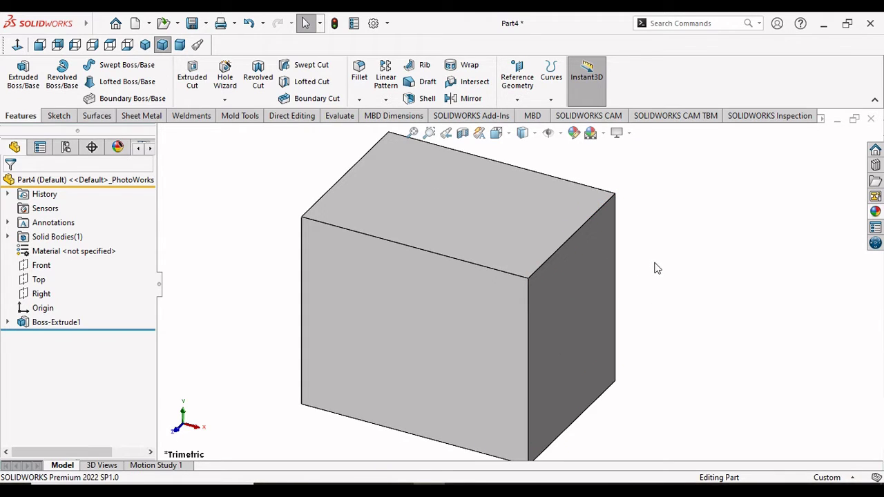
- Sketch on the top face, viewed normal, an L-shaped line from left edge to bottom edge
{"action": "left_click", "coordinate": [494, 222]}
{"action": "left_click", "coordinate": [557, 190]}
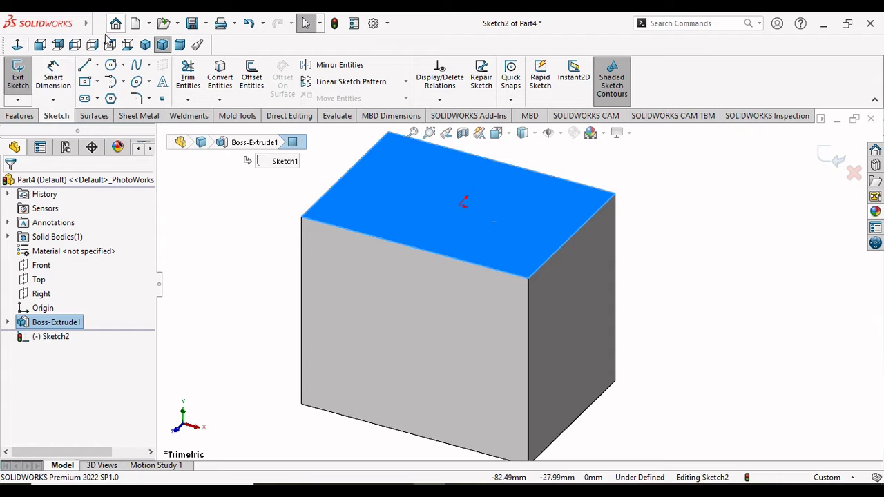
{"action": "left_click", "coordinate": [17, 44]}
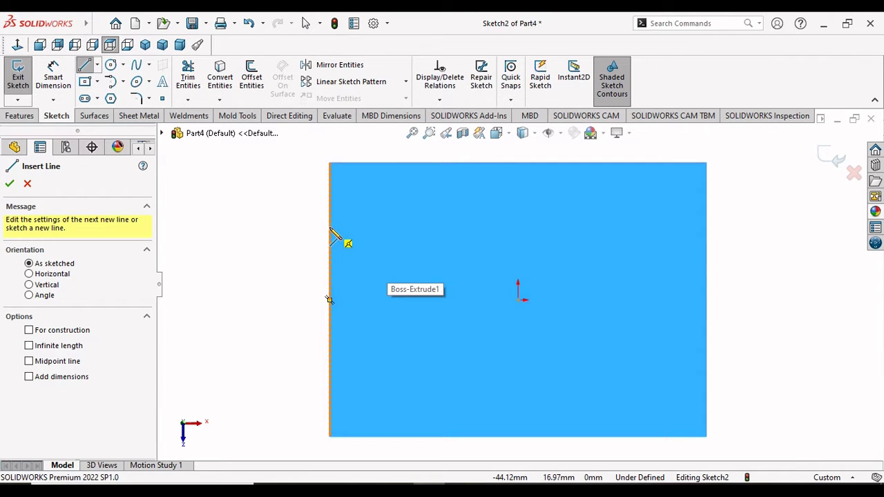
{"action": "left_click", "coordinate": [330, 227]}
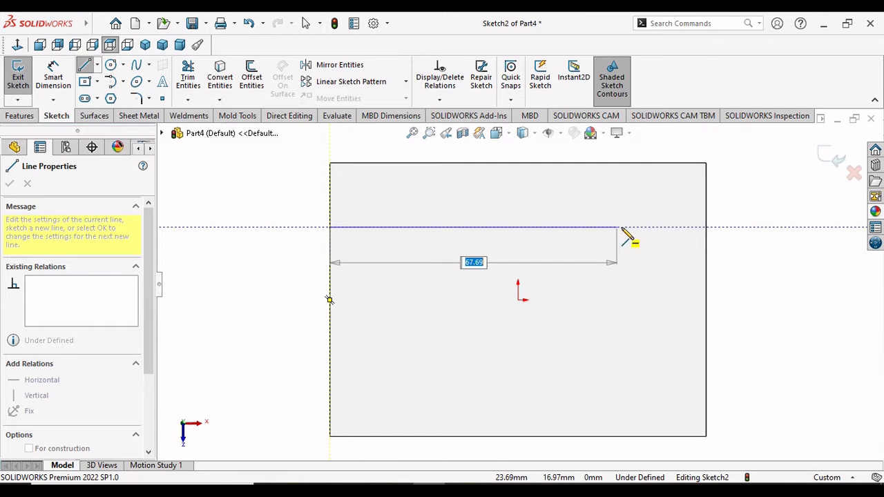
{"action": "left_click", "coordinate": [647, 228]}
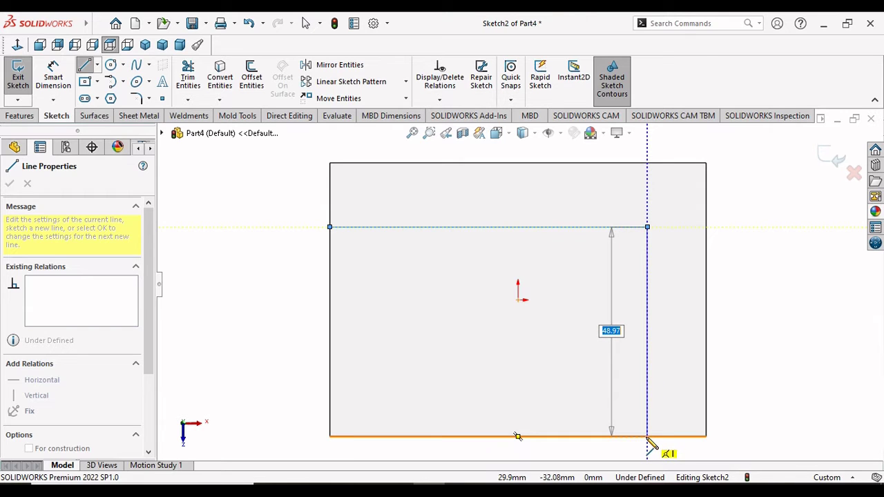
{"action": "left_click", "coordinate": [647, 439]}
{"action": "right_click", "coordinate": [669, 415]}
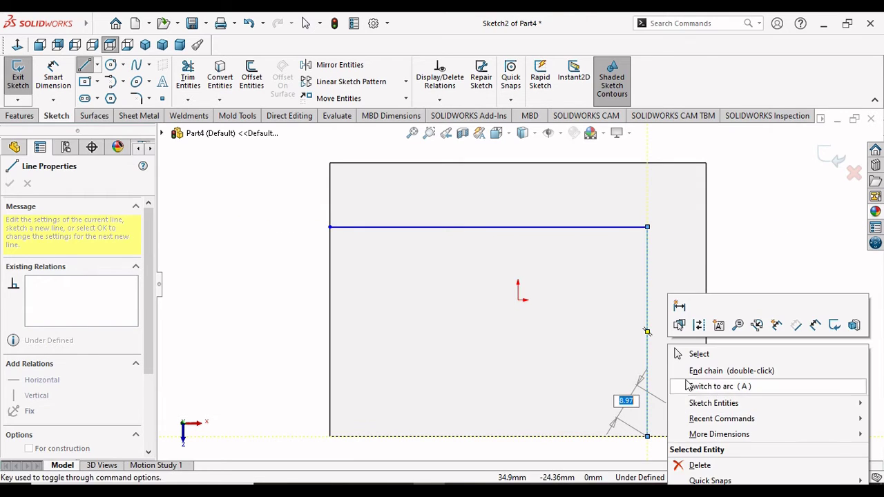
{"action": "left_click", "coordinate": [694, 353]}
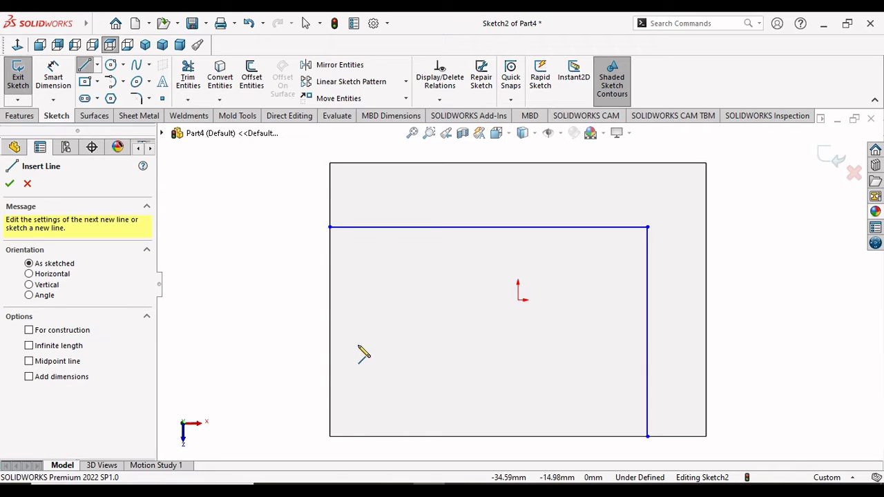
- Draw a second, inner L-shaped line from the left edge down to the bottom edge
{"action": "left_click", "coordinate": [330, 321]}
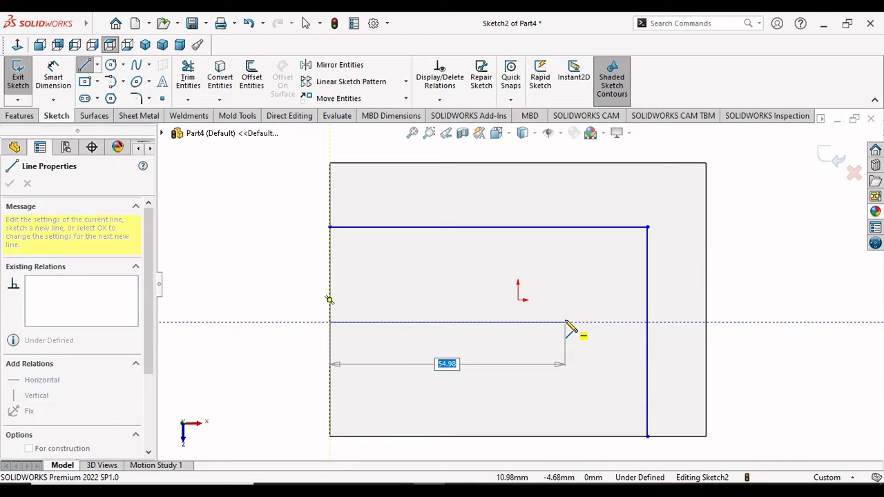
{"action": "double_click", "coordinate": [565, 322]}
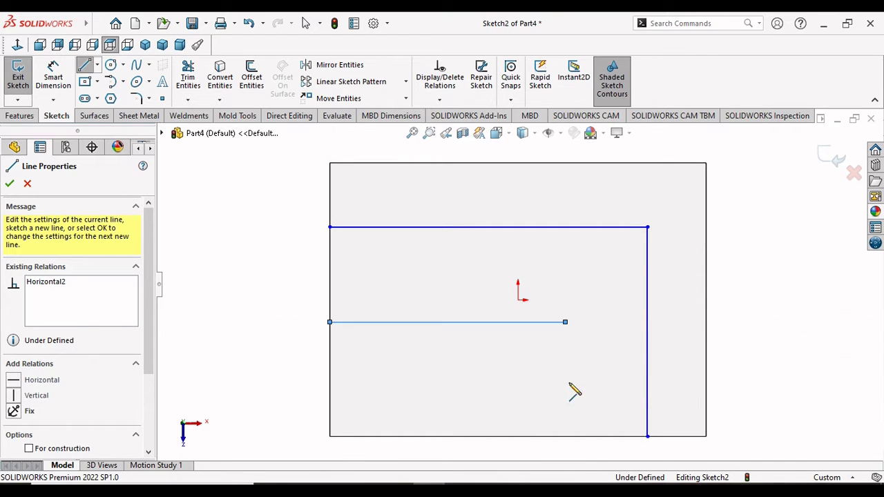
{"action": "left_click", "coordinate": [565, 435]}
{"action": "right_click", "coordinate": [593, 415]}
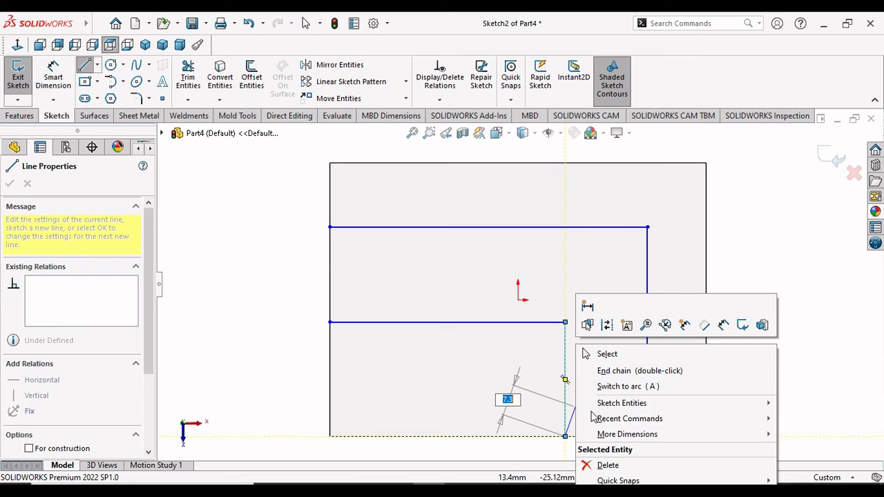
{"action": "left_click", "coordinate": [603, 354]}
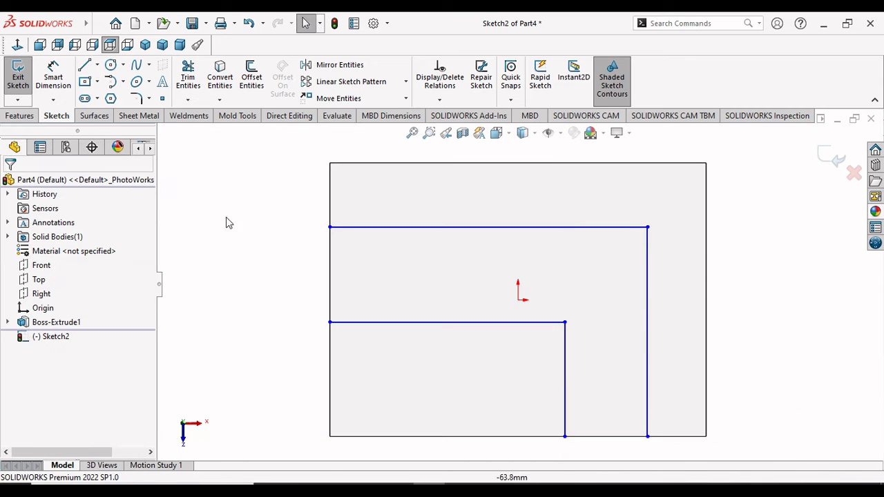
- Dimension the two horizontal lines 15 mm and 35 mm below the top edge
{"action": "left_click", "coordinate": [58, 78]}
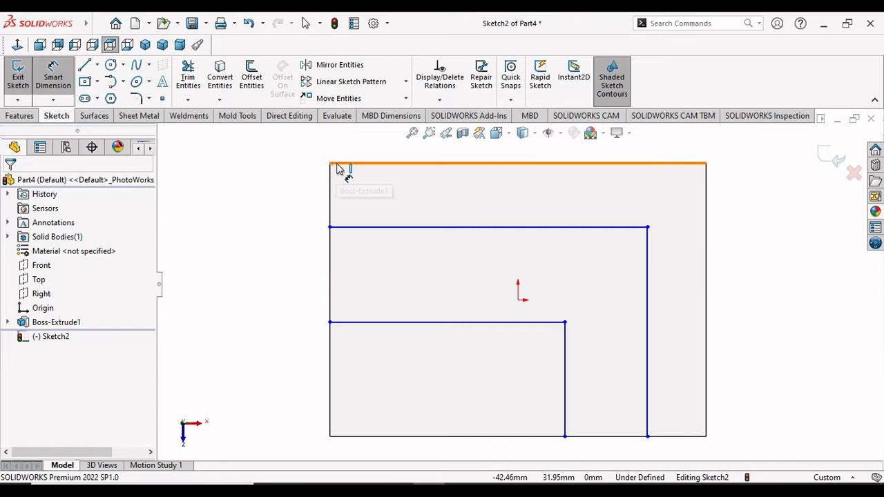
{"action": "left_click", "coordinate": [334, 164]}
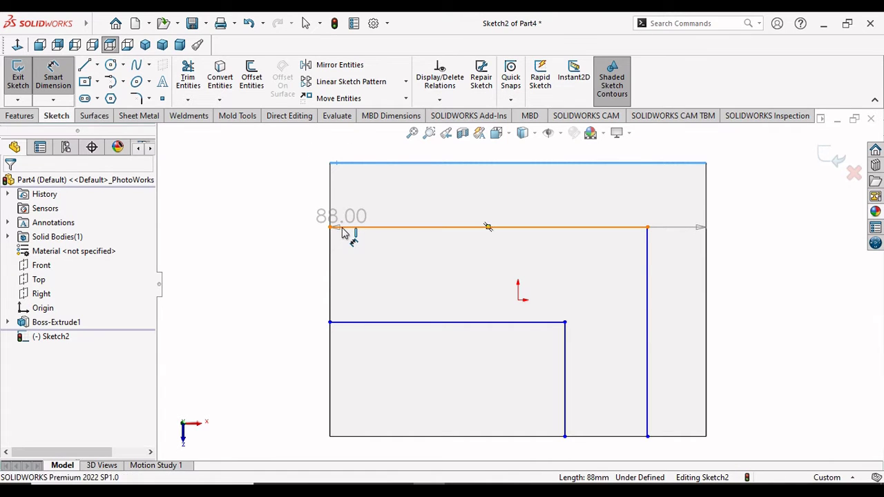
{"action": "left_click", "coordinate": [345, 228]}
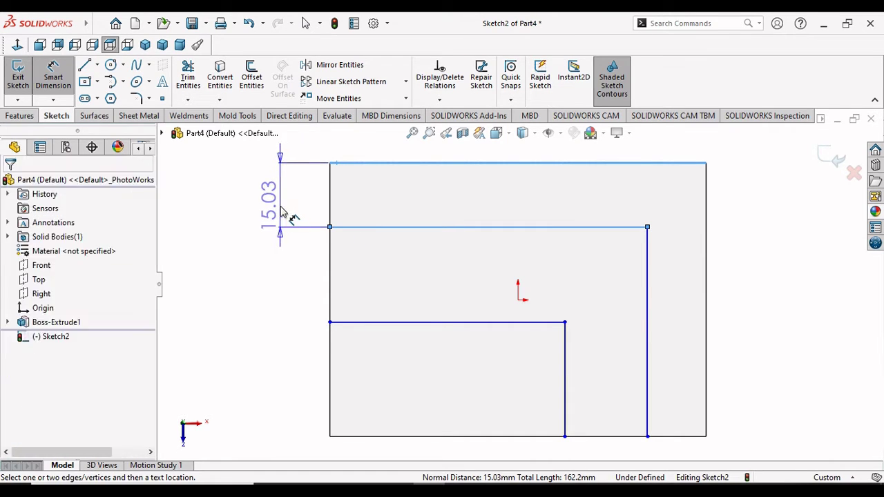
{"action": "left_click", "coordinate": [281, 211]}
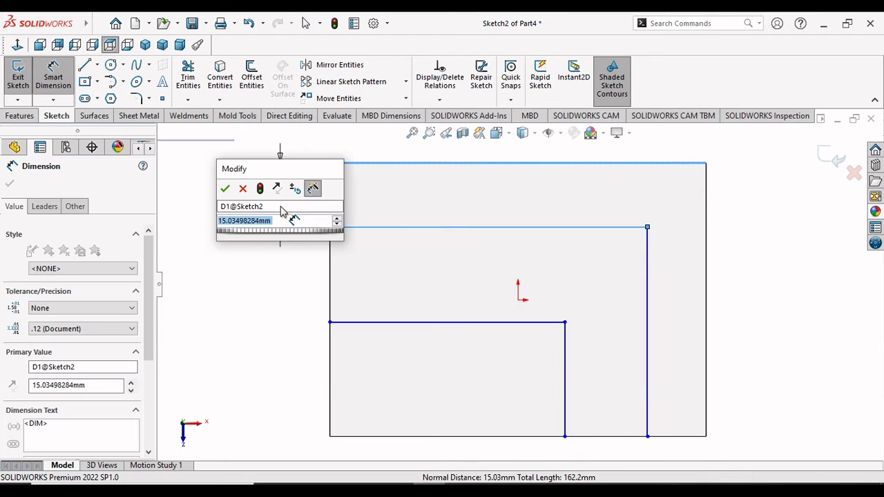
{"action": "type", "text": "15"}
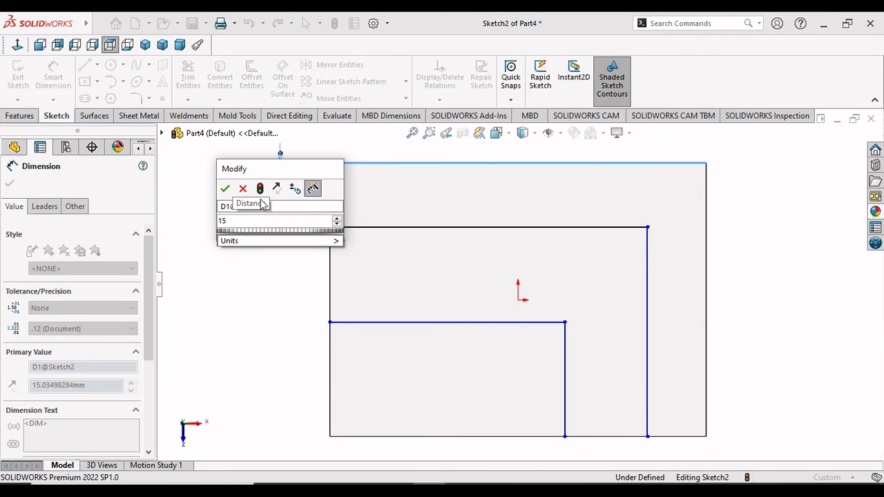
{"action": "left_click", "coordinate": [225, 189]}
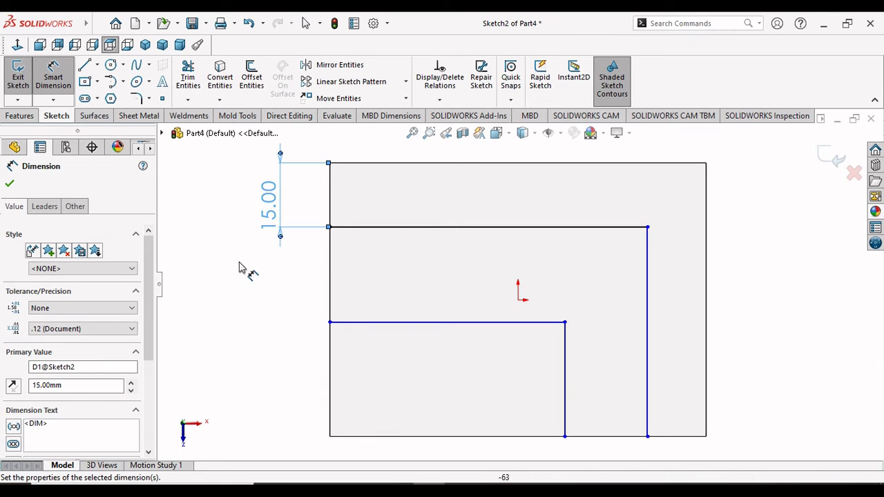
{"action": "left_click", "coordinate": [348, 164]}
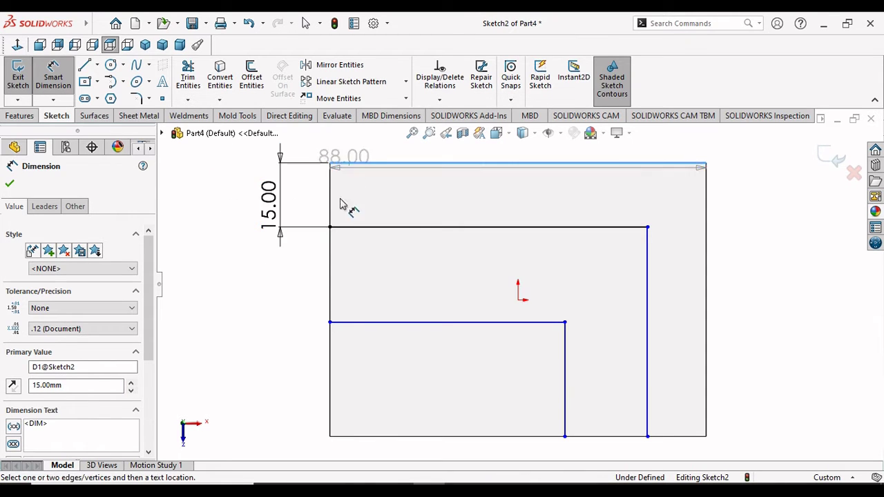
{"action": "left_click", "coordinate": [354, 322]}
{"action": "left_click", "coordinate": [242, 276]}
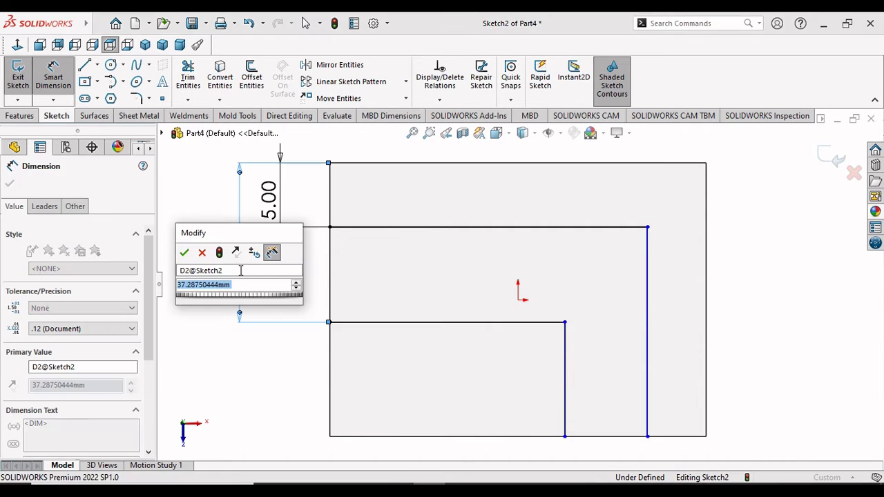
{"action": "type", "text": "35"}
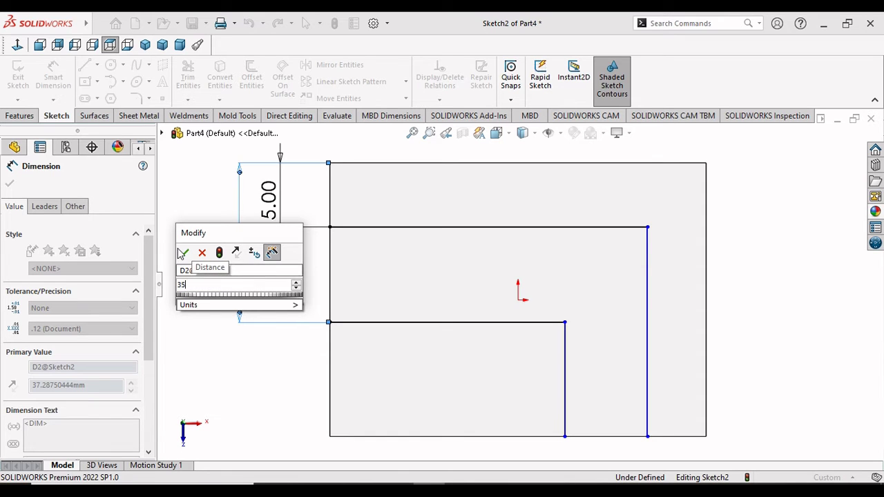
{"action": "left_click", "coordinate": [184, 254]}
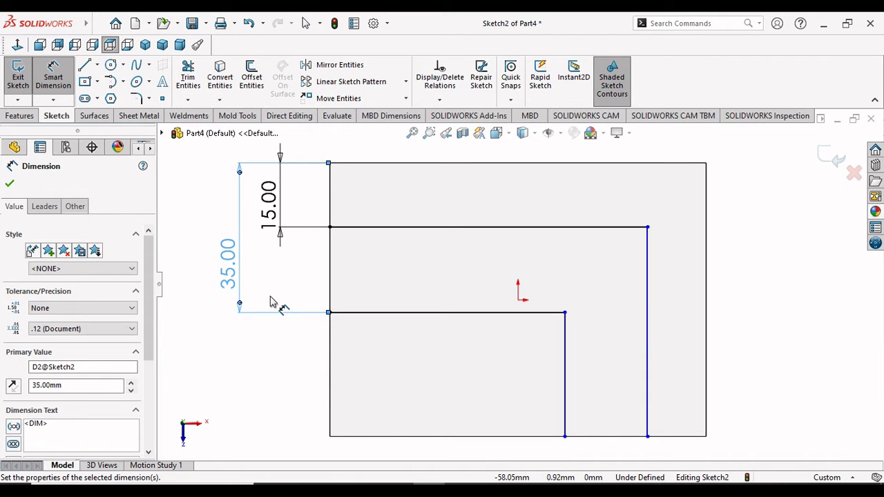
- Set the inner step's width from the left edge to 53 mm
{"action": "scroll", "coordinate": [464, 261], "scroll_direction": "up", "scroll_amount": 2}
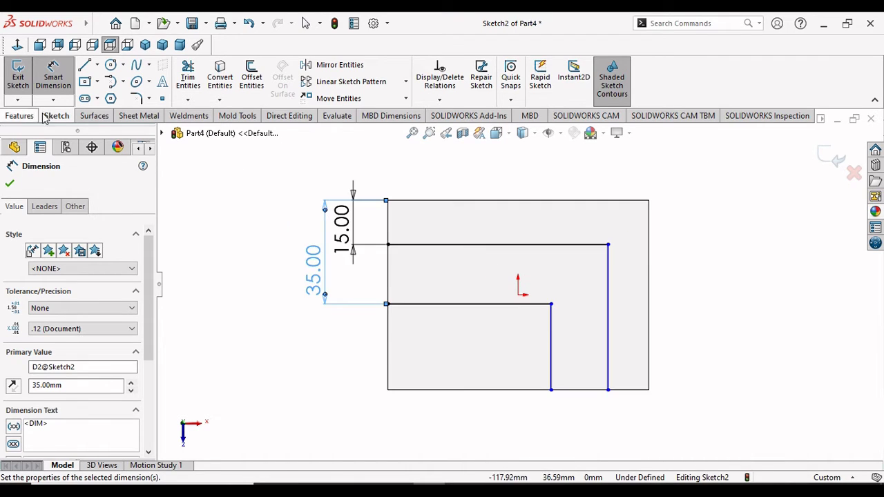
{"action": "left_click", "coordinate": [388, 324]}
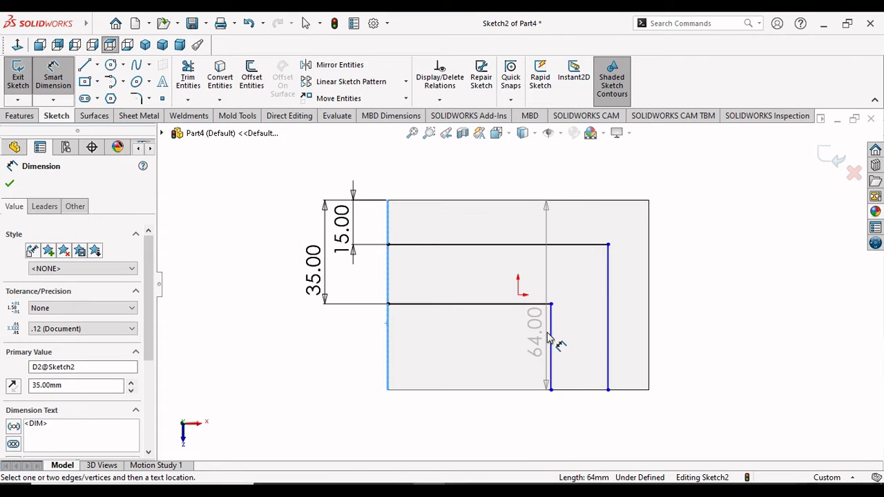
{"action": "left_click", "coordinate": [551, 342]}
{"action": "left_click", "coordinate": [492, 180]}
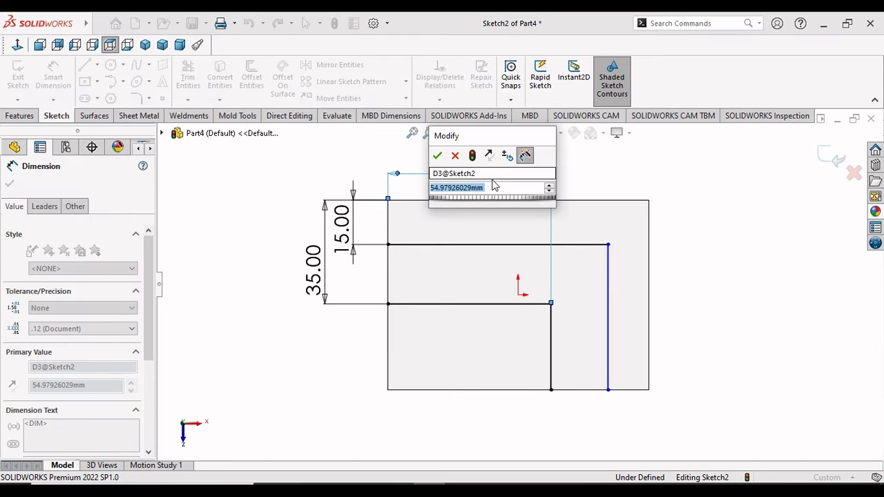
{"action": "type", "text": "53"}
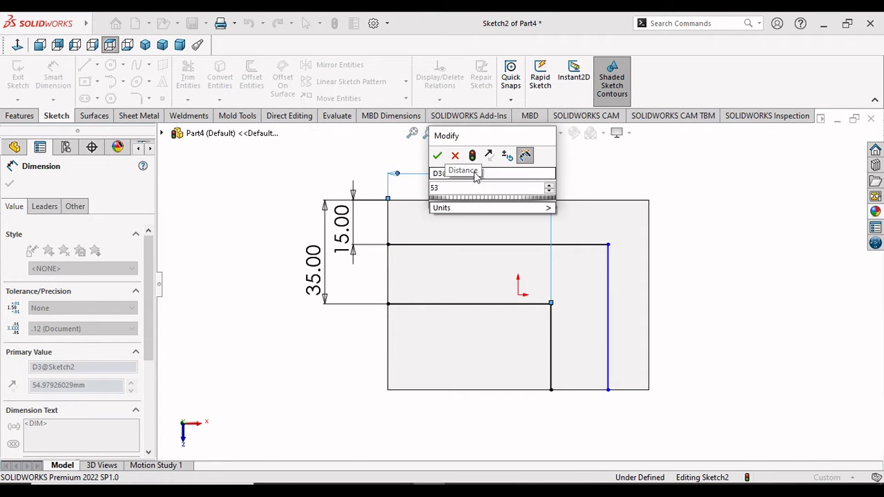
{"action": "left_click", "coordinate": [440, 157]}
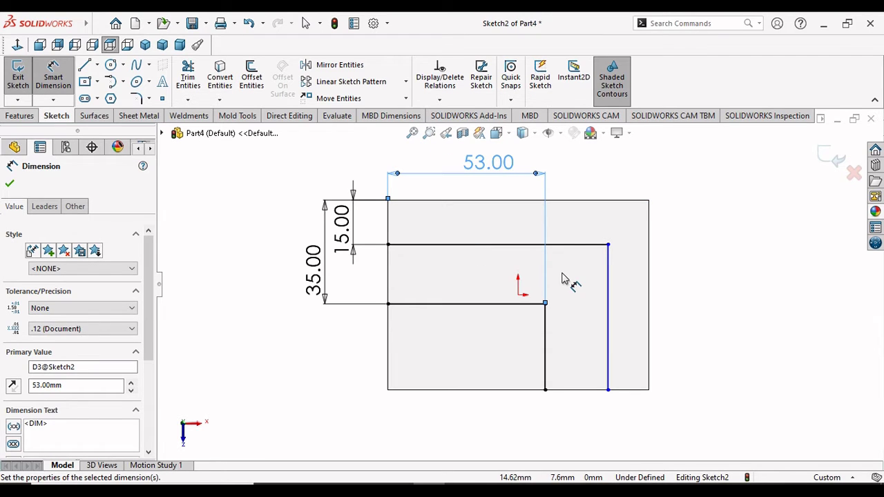
{"action": "scroll", "coordinate": [563, 280], "scroll_direction": "up", "scroll_amount": 2}
{"action": "scroll", "coordinate": [622, 170], "scroll_direction": "up", "scroll_amount": 1}
{"action": "scroll", "coordinate": [613, 193], "scroll_direction": "down", "scroll_amount": 1}
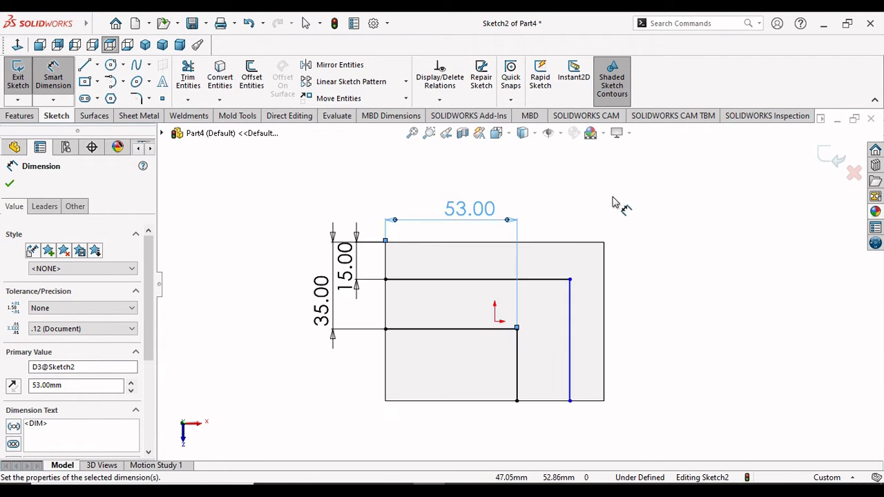
- Set the outer vertical line's distance from the block edge to 73 mm
{"action": "scroll", "coordinate": [618, 237], "scroll_direction": "down", "scroll_amount": 1}
{"action": "left_click", "coordinate": [496, 294]}
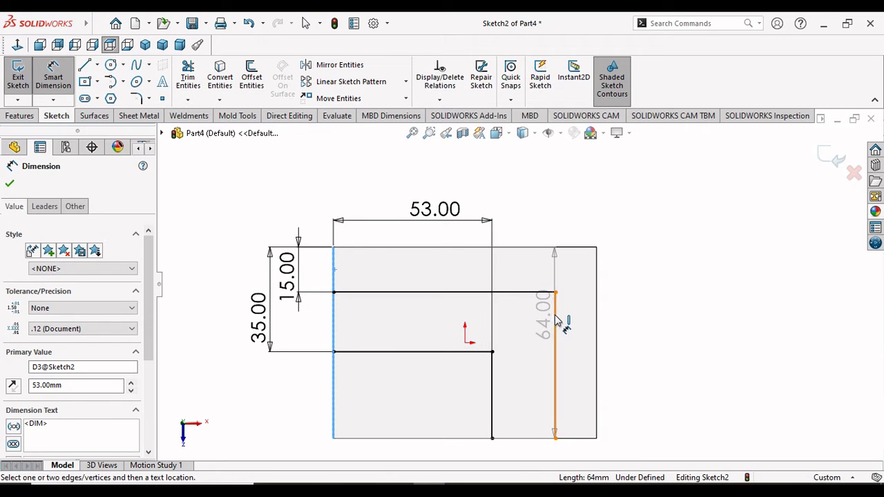
{"action": "left_click", "coordinate": [551, 278]}
{"action": "left_click", "coordinate": [503, 191]}
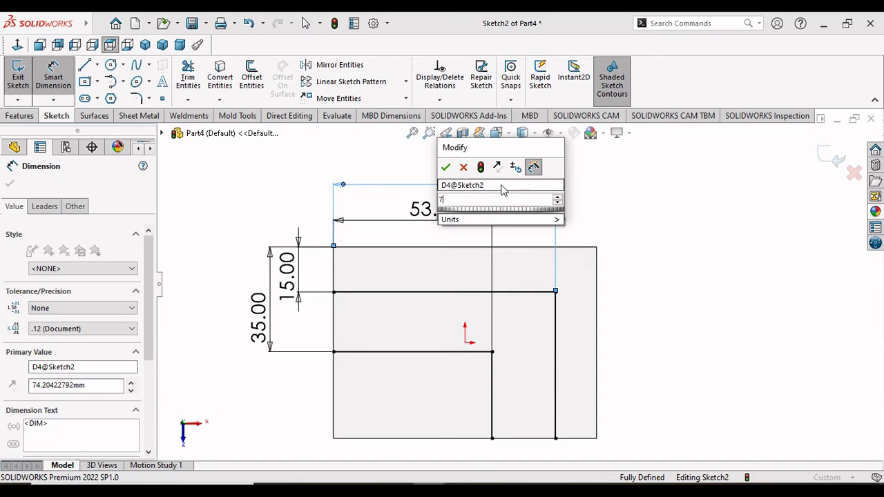
{"action": "type", "text": "7"}
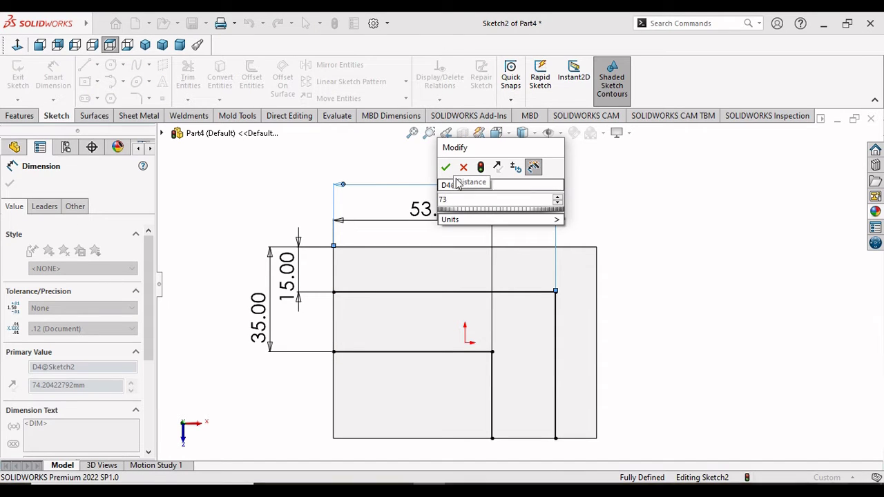
{"action": "key", "text": "Return"}
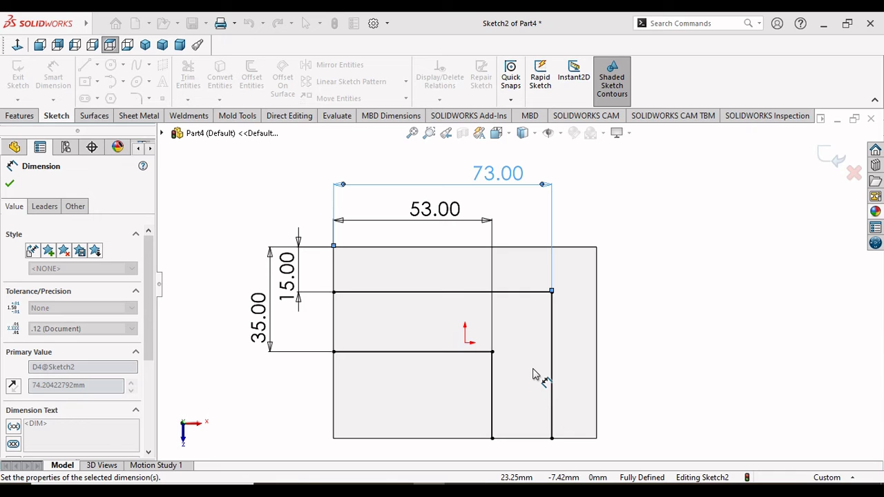
- Add a driven 20 mm reference dimension between the two lower vertical lines
{"action": "left_click", "coordinate": [492, 390]}
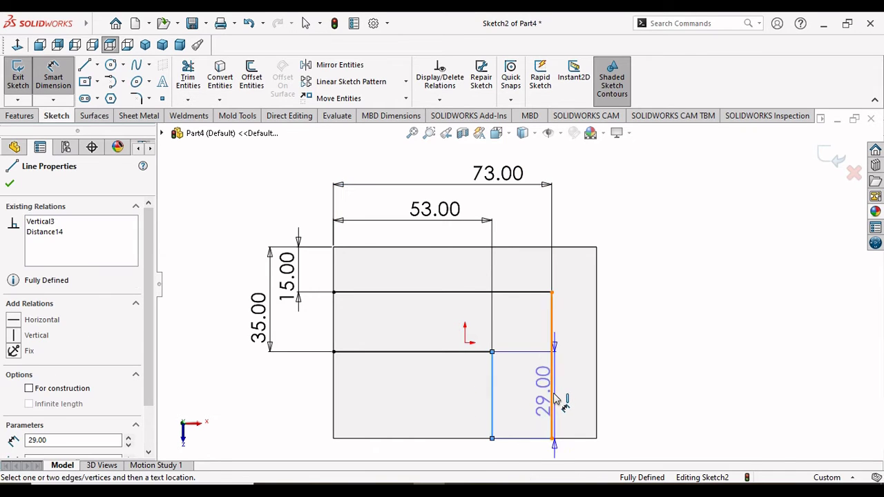
{"action": "left_click", "coordinate": [553, 400]}
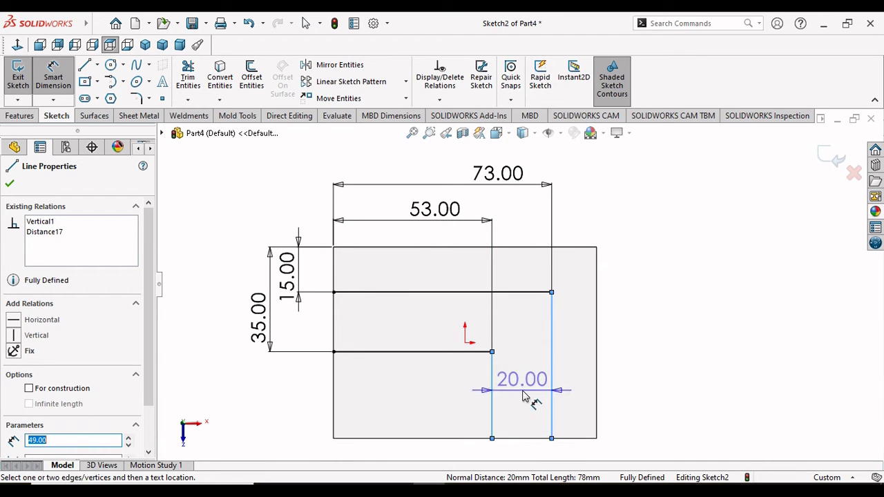
{"action": "scroll", "coordinate": [522, 395], "scroll_direction": "up", "scroll_amount": 3}
{"action": "scroll", "coordinate": [523, 394], "scroll_direction": "down", "scroll_amount": 3}
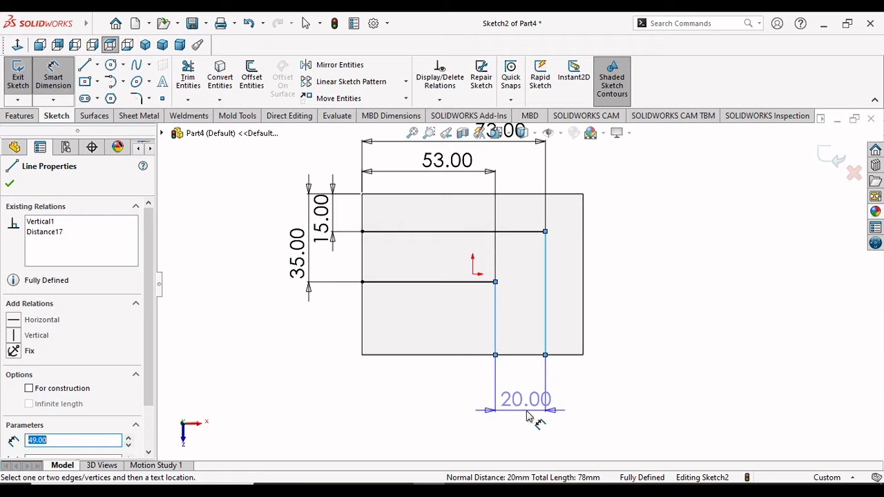
{"action": "left_click", "coordinate": [526, 415]}
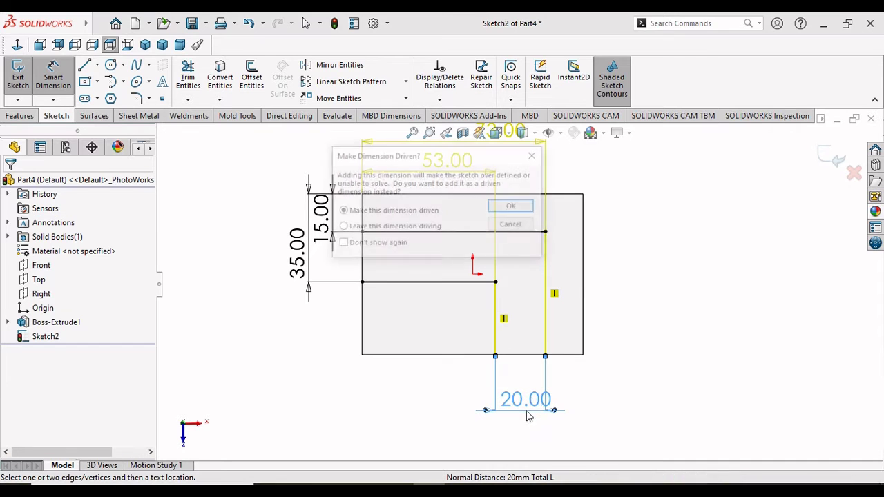
{"action": "left_click", "coordinate": [514, 207]}
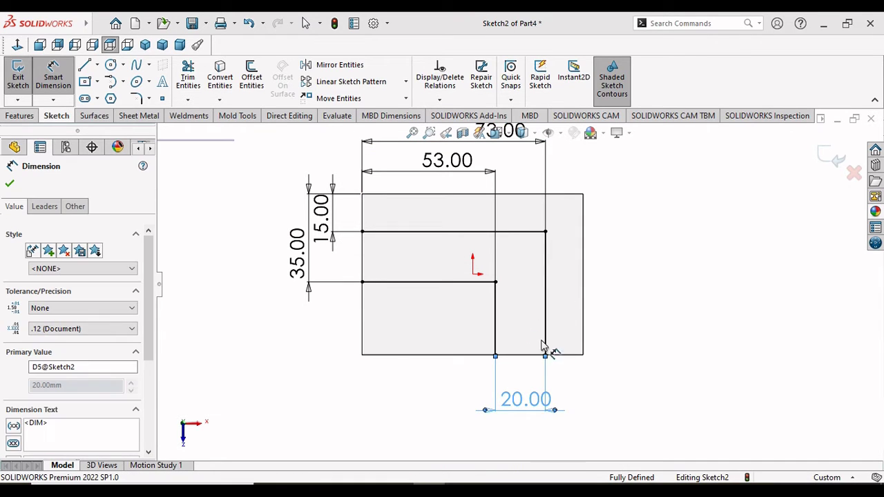
{"action": "scroll", "coordinate": [480, 247], "scroll_direction": "down", "scroll_amount": 2}
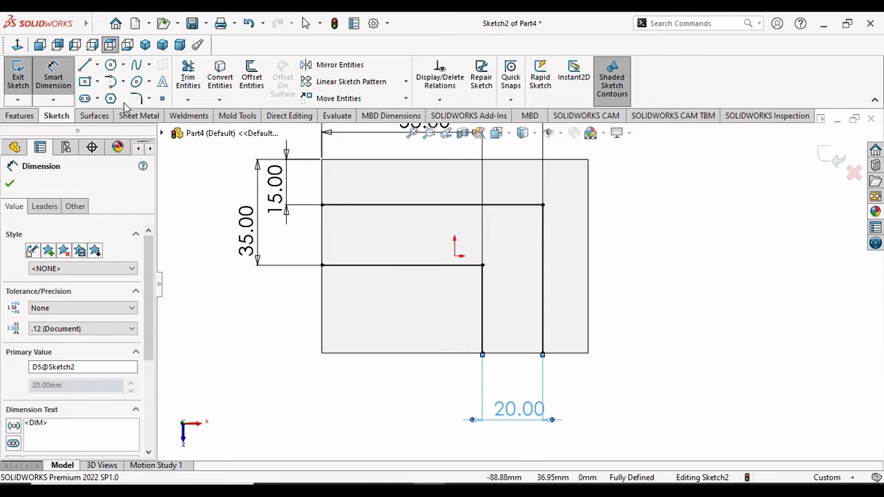
- Draw short lines along the left and bottom edges to close the L-shaped profile
{"action": "key", "text": "l"}
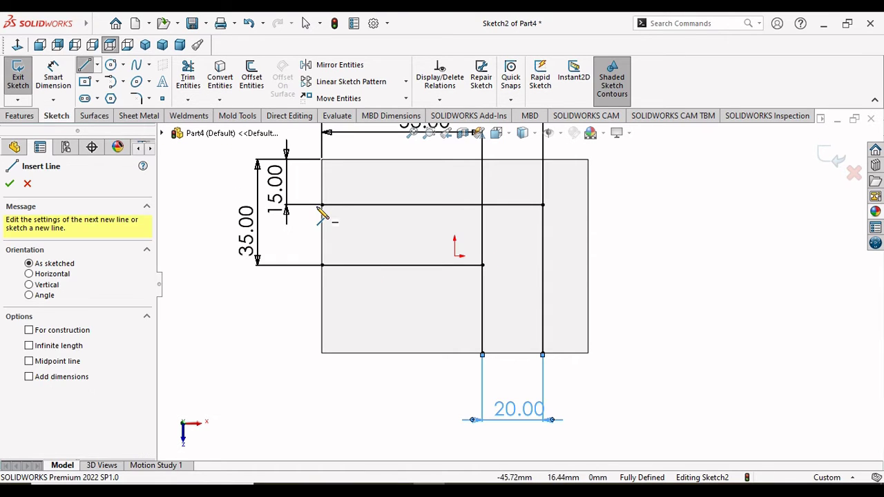
{"action": "left_click_drag", "start_coordinate": [322, 206], "coordinate": [322, 264]}
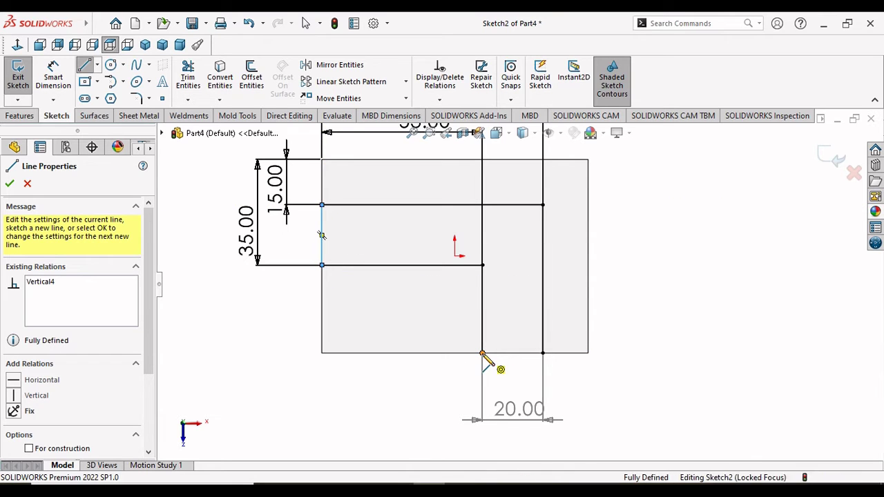
{"action": "left_click_drag", "start_coordinate": [482, 353], "coordinate": [543, 354]}
{"action": "right_click", "coordinate": [667, 278]}
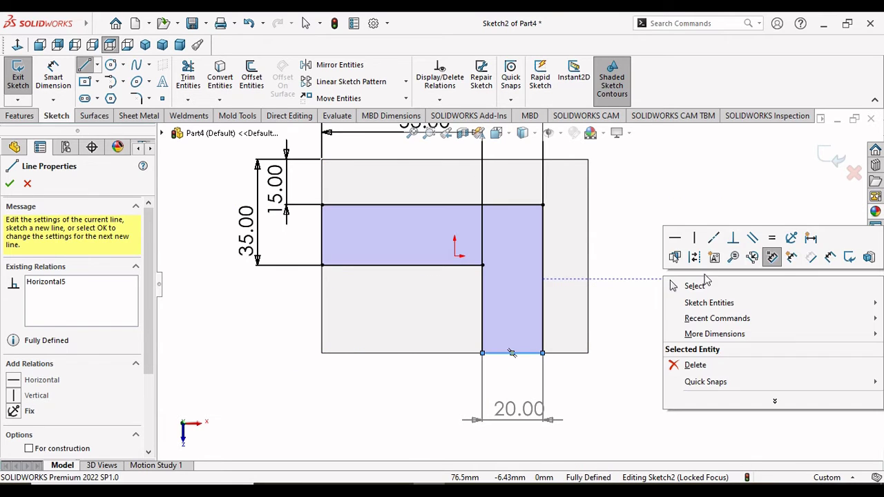
{"action": "left_click", "coordinate": [693, 283]}
{"action": "scroll", "coordinate": [421, 290], "scroll_direction": "up", "scroll_amount": 2}
{"action": "scroll", "coordinate": [479, 192], "scroll_direction": "up", "scroll_amount": 1}
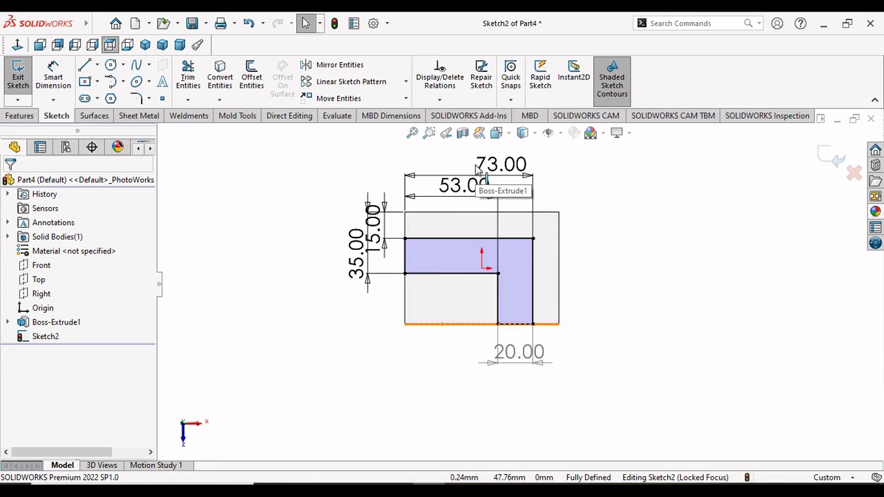
{"action": "scroll", "coordinate": [487, 184], "scroll_direction": "down", "scroll_amount": 1}
{"action": "scroll", "coordinate": [525, 326], "scroll_direction": "down", "scroll_amount": 1}
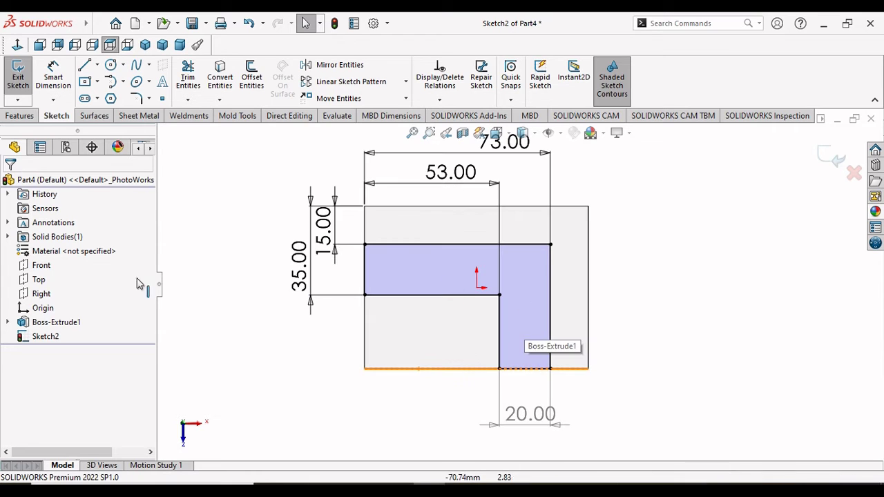
{"action": "left_click", "coordinate": [20, 115]}
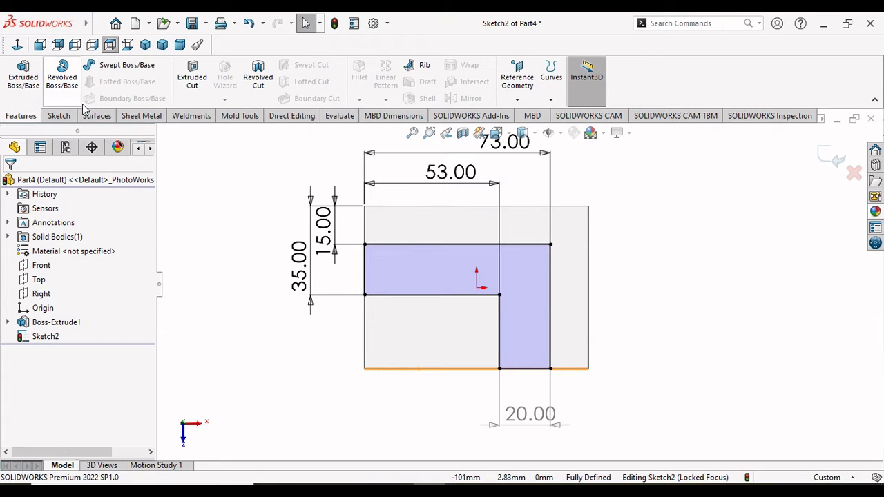
- Extruded-cut the L-shaped profile 15 mm deep (Blind)
{"action": "left_click", "coordinate": [193, 81]}
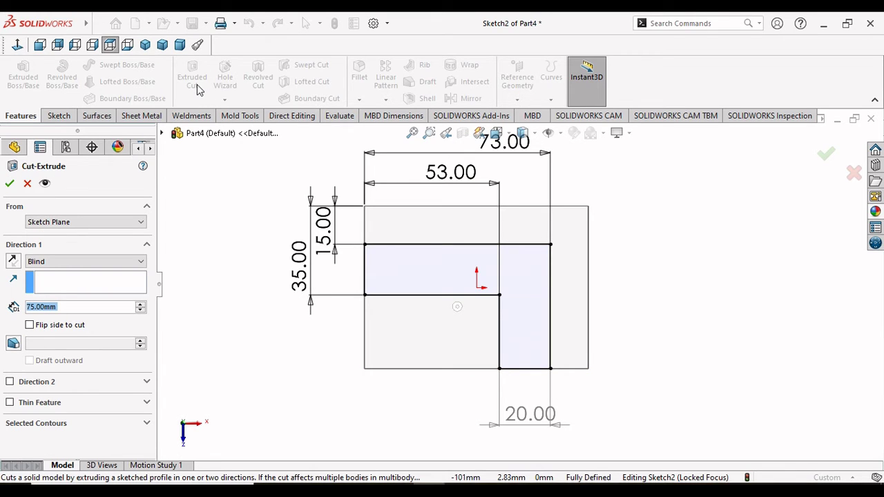
{"action": "middle_click_drag", "start_coordinate": [299, 294], "coordinate": [357, 319]}
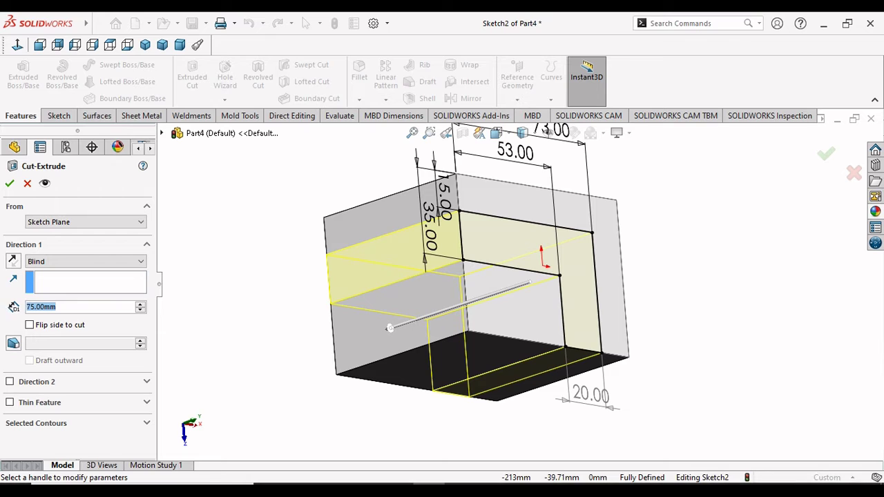
{"action": "type", "text": "15"}
{"action": "key", "text": "Return"}
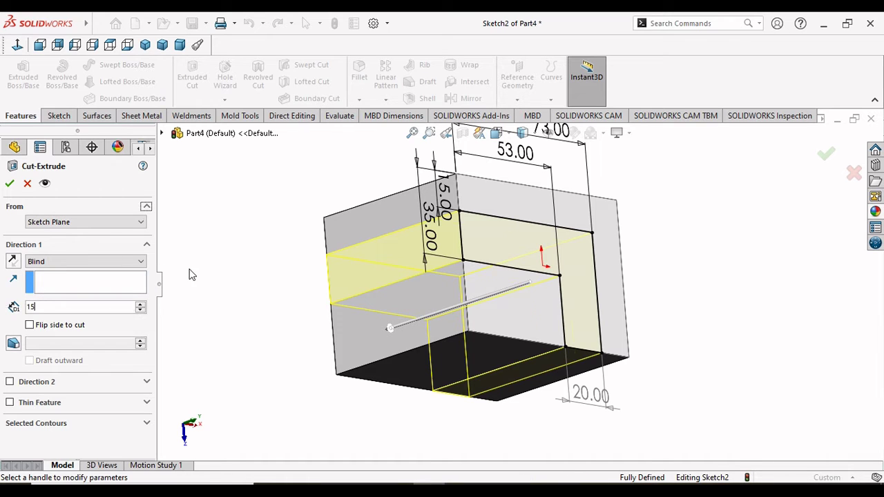
{"action": "left_click", "coordinate": [9, 183]}
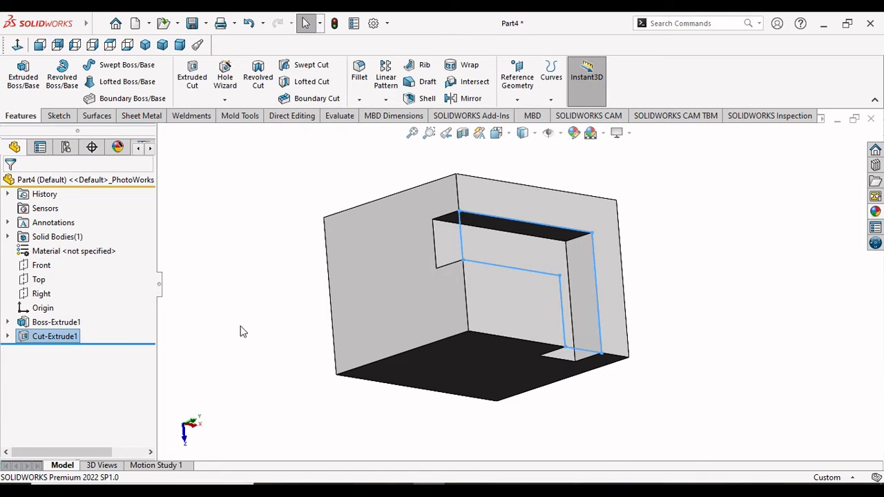
- Orbit the part to view the stepped slot and select the block's end face
{"action": "scroll", "coordinate": [525, 304], "scroll_direction": "up", "scroll_amount": 3}
{"action": "mouse_move", "coordinate": [600, 308]}
{"action": "middle_mouse_down"}
{"action": "mouse_move", "coordinate": [612, 299]}
{"action": "mouse_move", "coordinate": [587, 241]}
{"action": "mouse_move", "coordinate": [594, 211]}
{"action": "middle_mouse_up"}
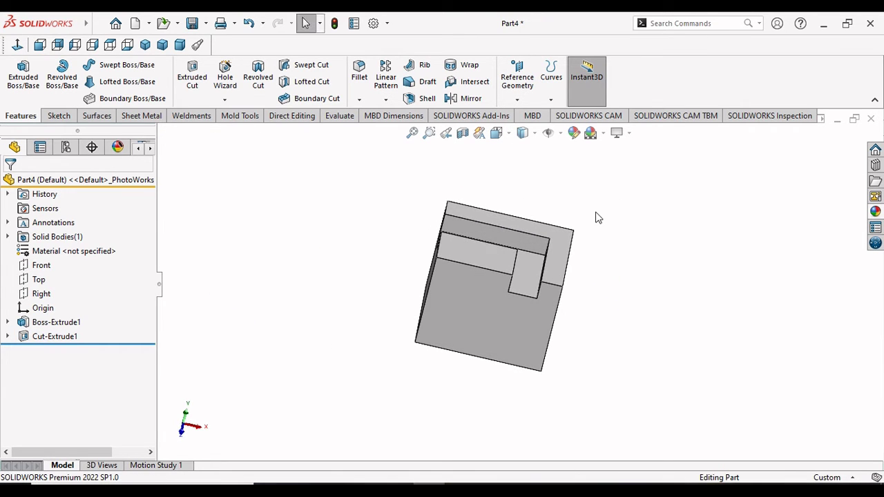
{"action": "mouse_move", "coordinate": [589, 360]}
{"action": "middle_mouse_down"}
{"action": "mouse_move", "coordinate": [543, 311]}
{"action": "mouse_move", "coordinate": [537, 319]}
{"action": "middle_mouse_up"}
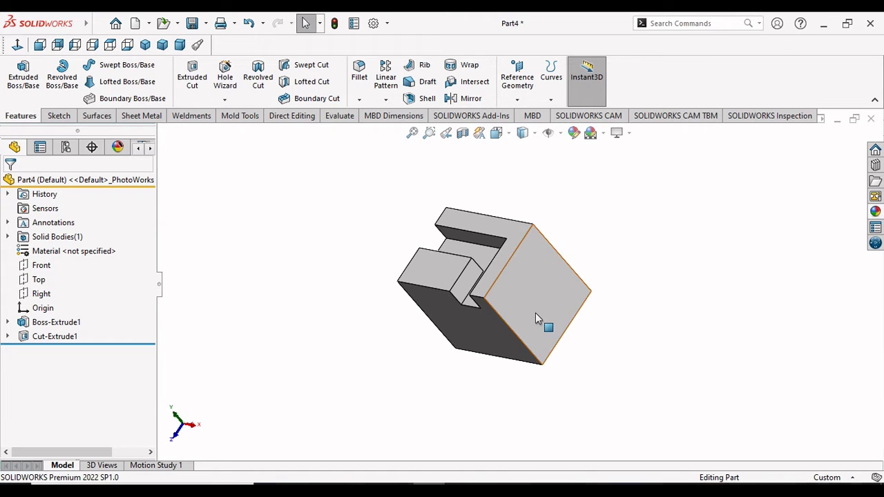
{"action": "left_click", "coordinate": [538, 319]}
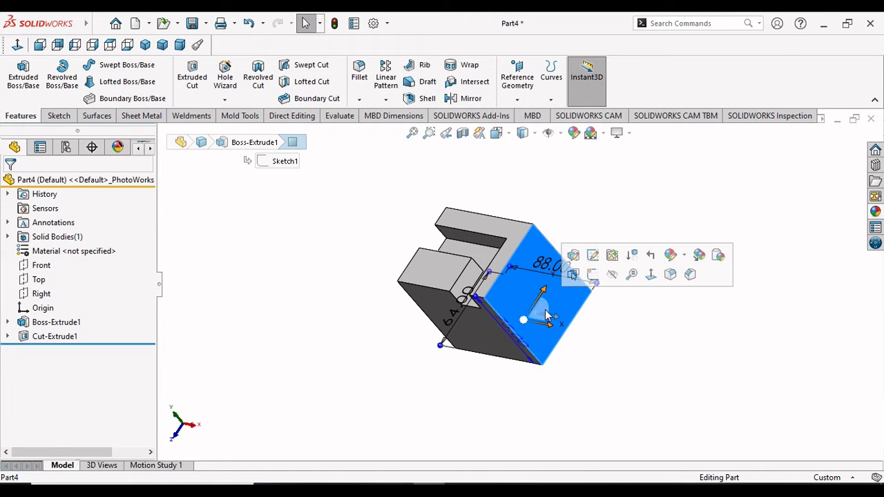
- Sketch on the end face a line up from the bottom edge, then left to the left edge
{"action": "left_click", "coordinate": [575, 275]}
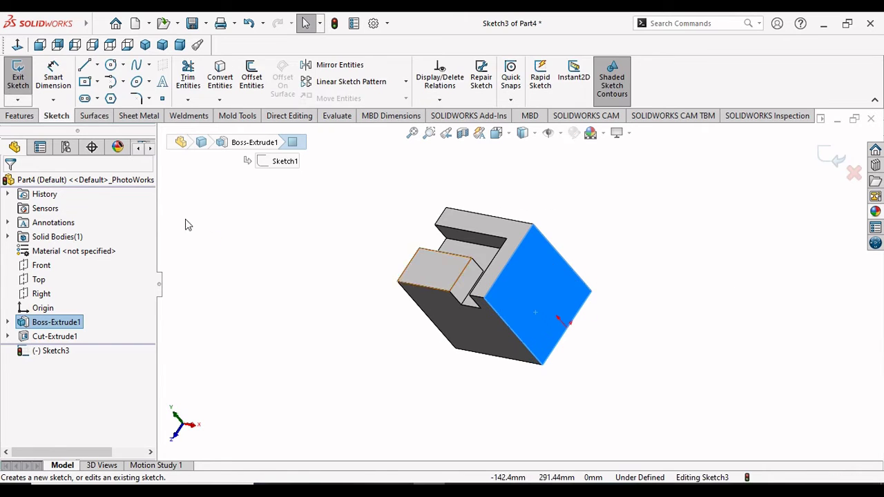
{"action": "left_click", "coordinate": [17, 44]}
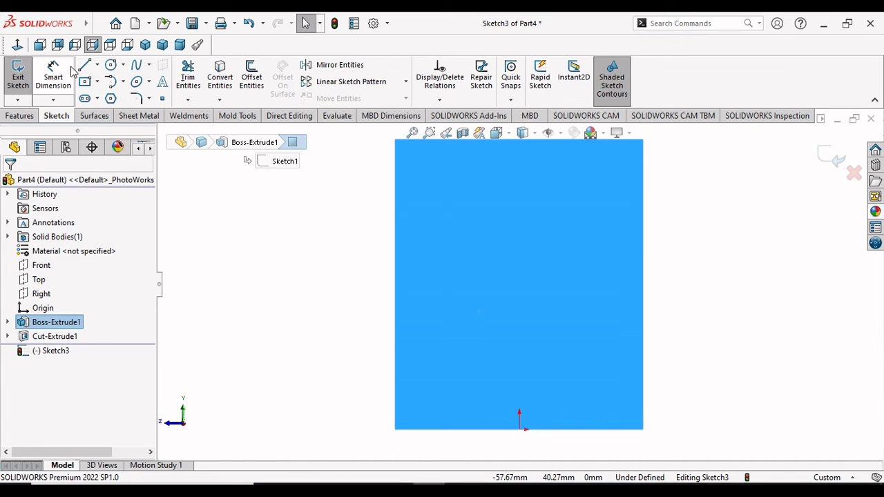
{"action": "key", "text": "l"}
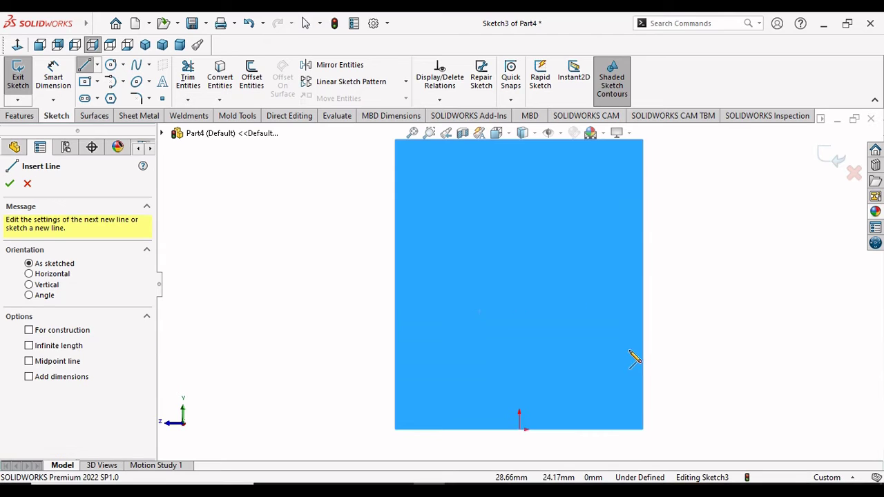
{"action": "key", "text": "Escape"}
{"action": "left_click", "coordinate": [591, 429]}
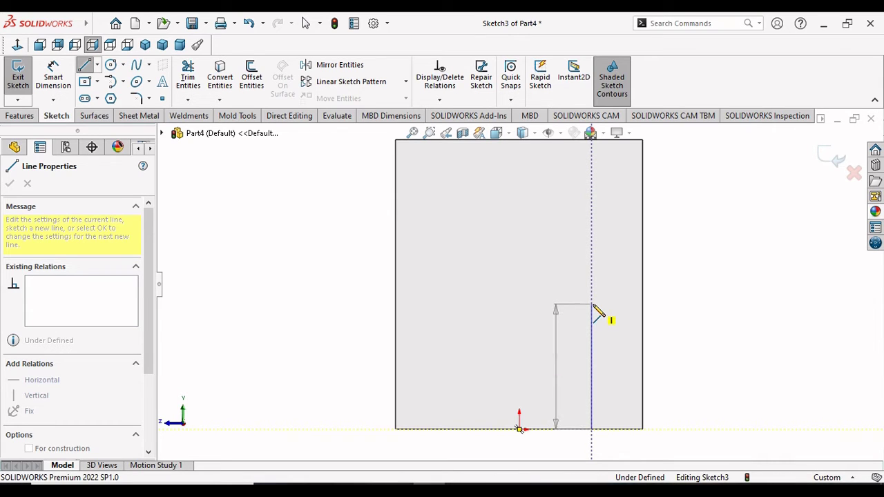
{"action": "left_click", "coordinate": [591, 304]}
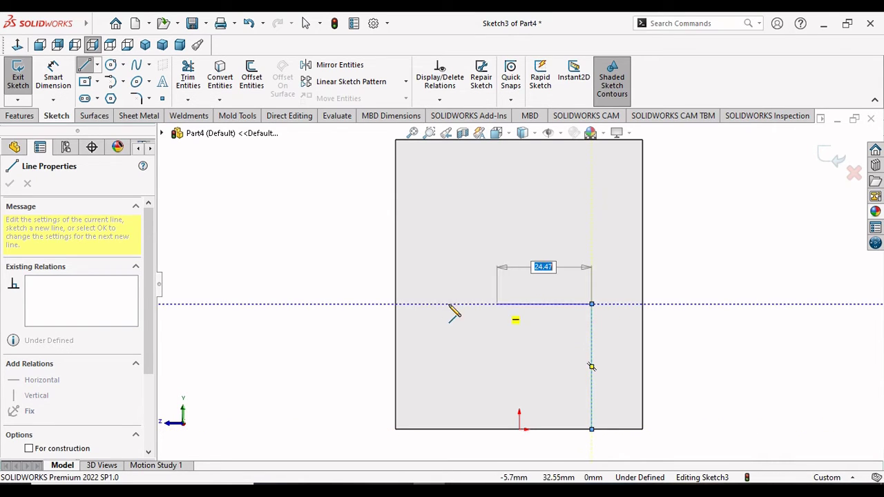
{"action": "left_click", "coordinate": [396, 304]}
{"action": "right_click", "coordinate": [366, 301]}
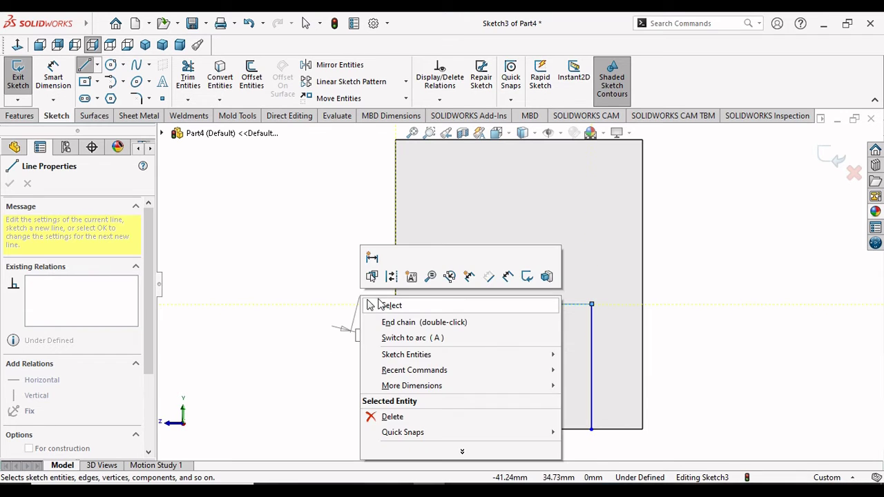
{"action": "left_click", "coordinate": [377, 304]}
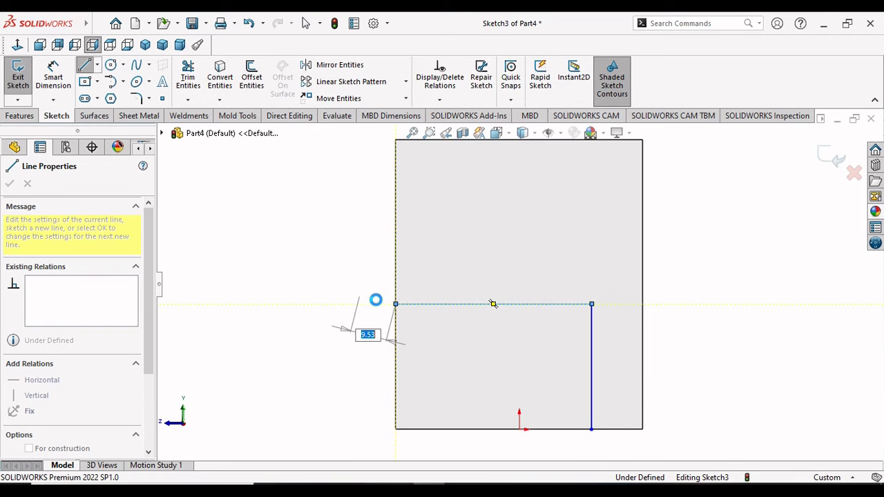
- Use Smart Dimension for a 38 mm height above the bottom edge and a 16 mm offset from the right edge
{"action": "left_click", "coordinate": [55, 77]}
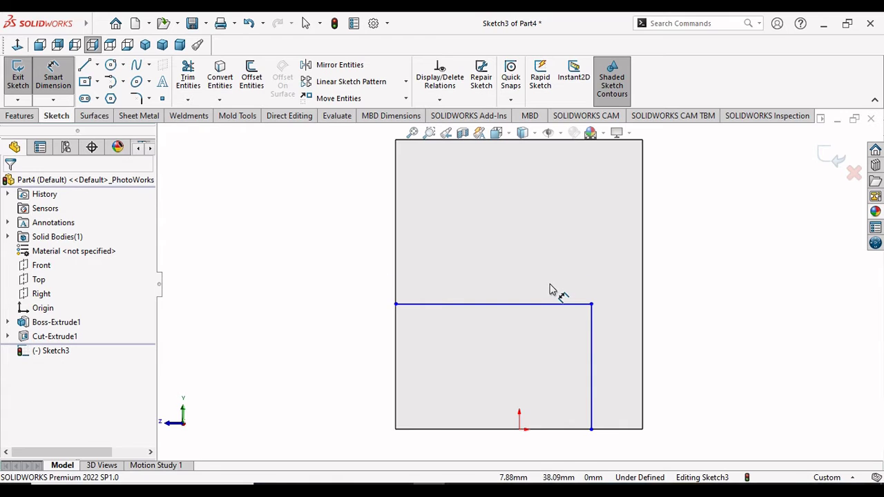
{"action": "left_click", "coordinate": [577, 304]}
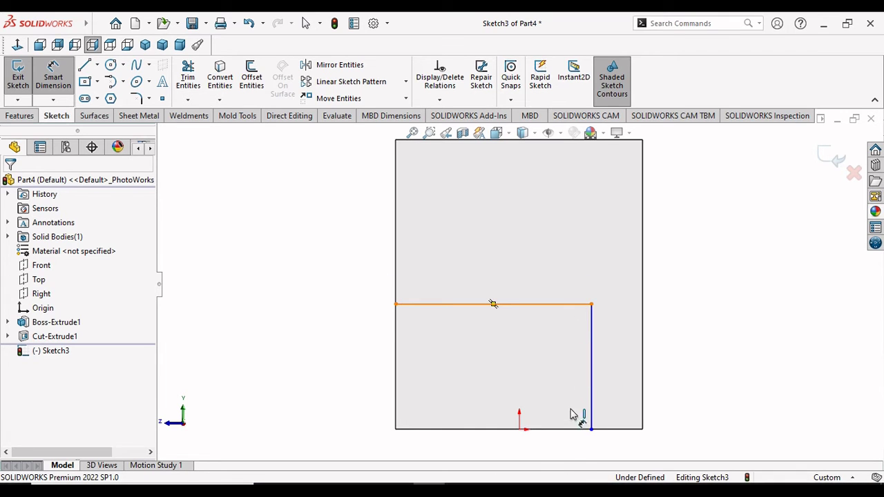
{"action": "left_click", "coordinate": [580, 429]}
{"action": "left_click", "coordinate": [701, 383]}
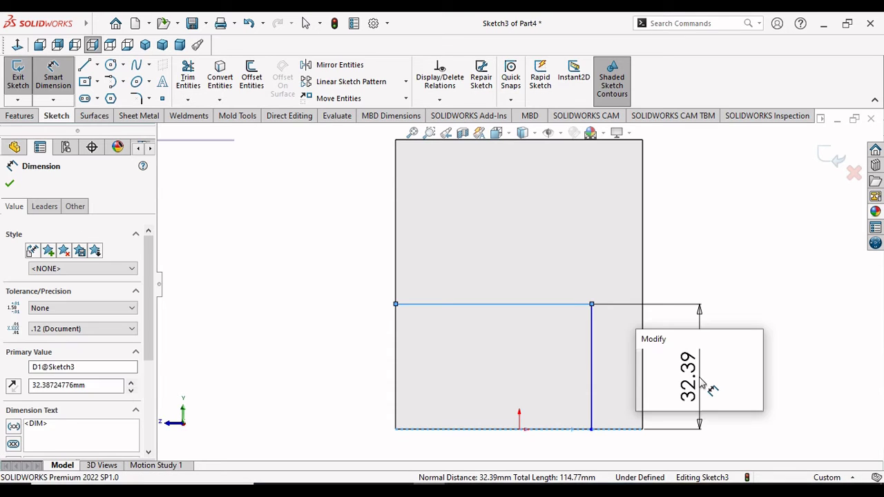
{"action": "type", "text": "38"}
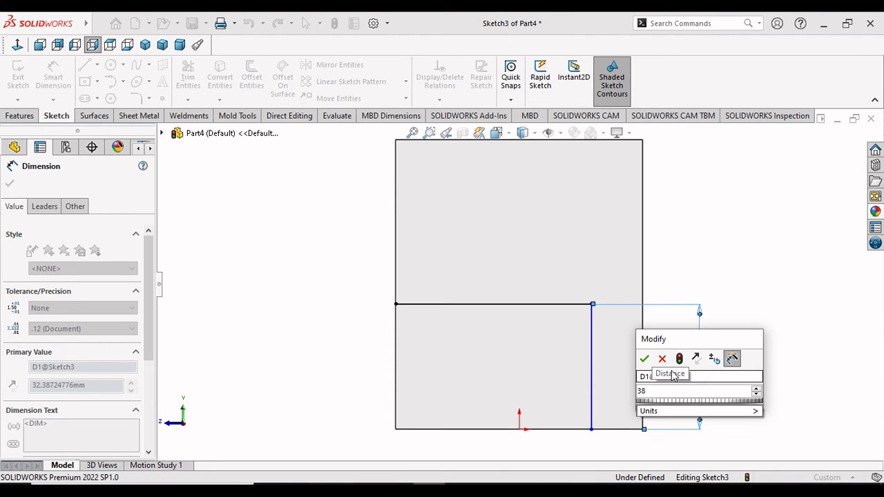
{"action": "left_click", "coordinate": [645, 360]}
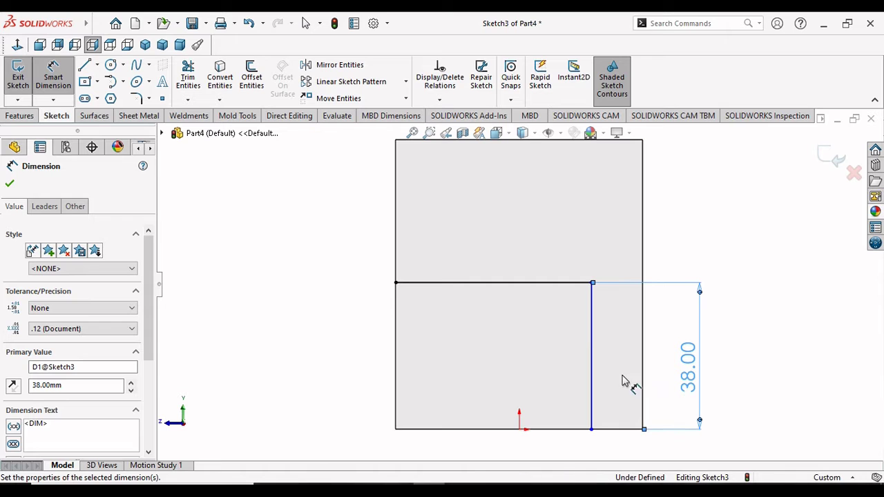
{"action": "left_click", "coordinate": [591, 411]}
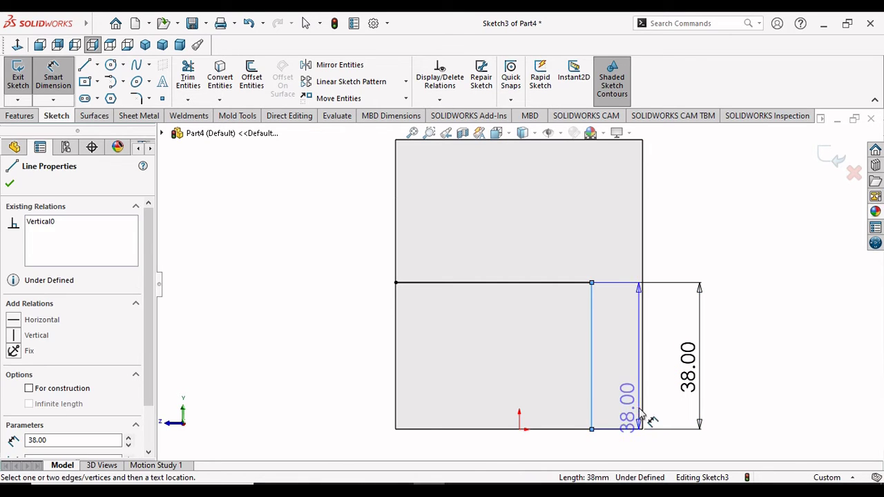
{"action": "left_click", "coordinate": [641, 408]}
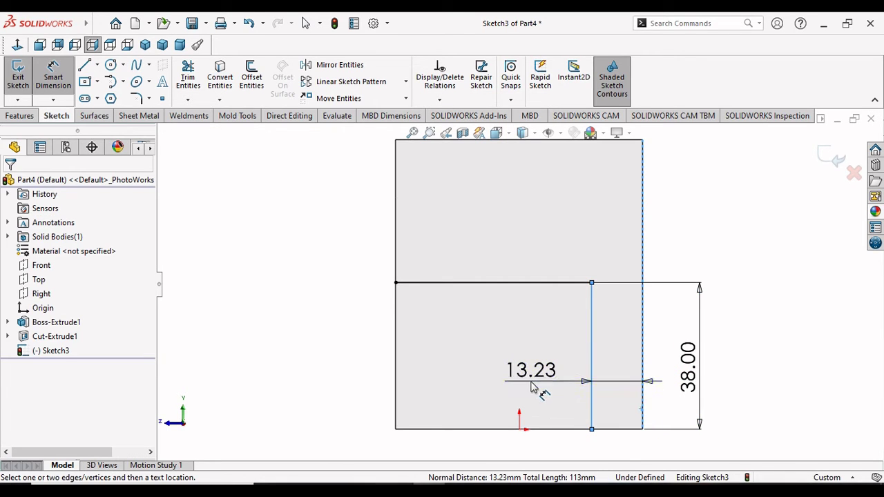
{"action": "left_click", "coordinate": [532, 387]}
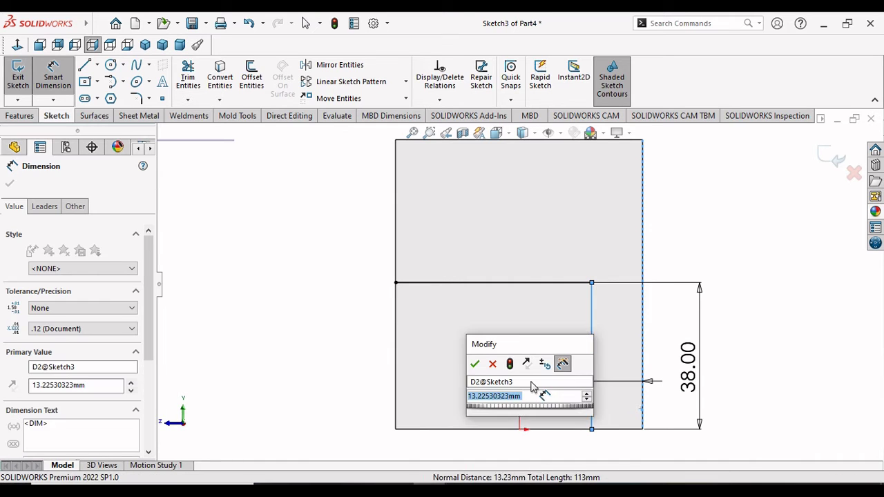
{"action": "type", "text": "16"}
{"action": "key", "text": "Return"}
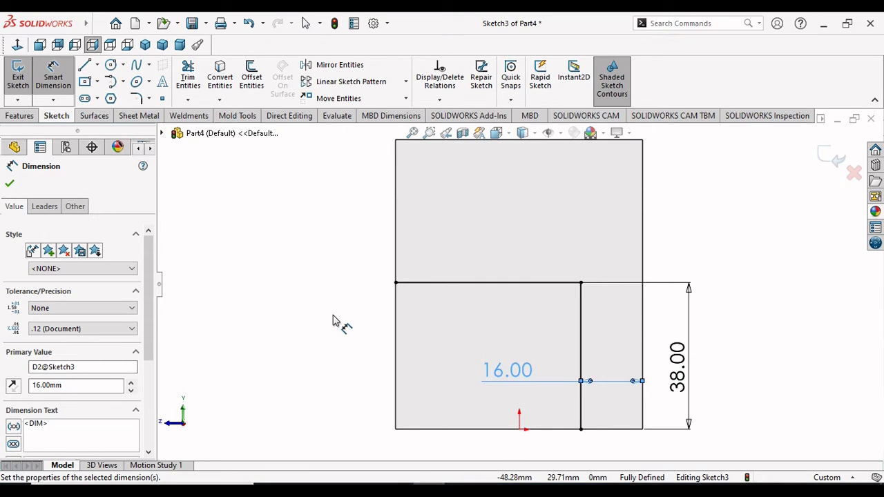
{"action": "left_click", "coordinate": [11, 184]}
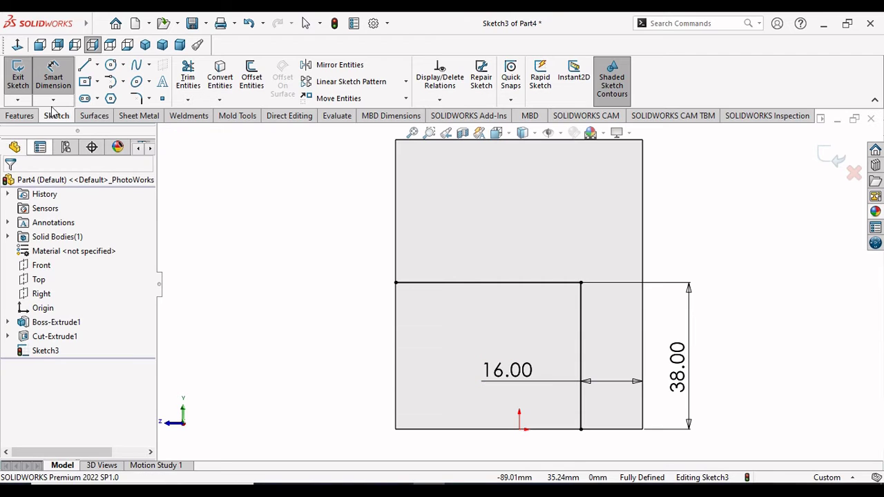
- Draw lines along the left and bottom edges to close the lower-left rectangle
{"action": "left_click", "coordinate": [85, 64]}
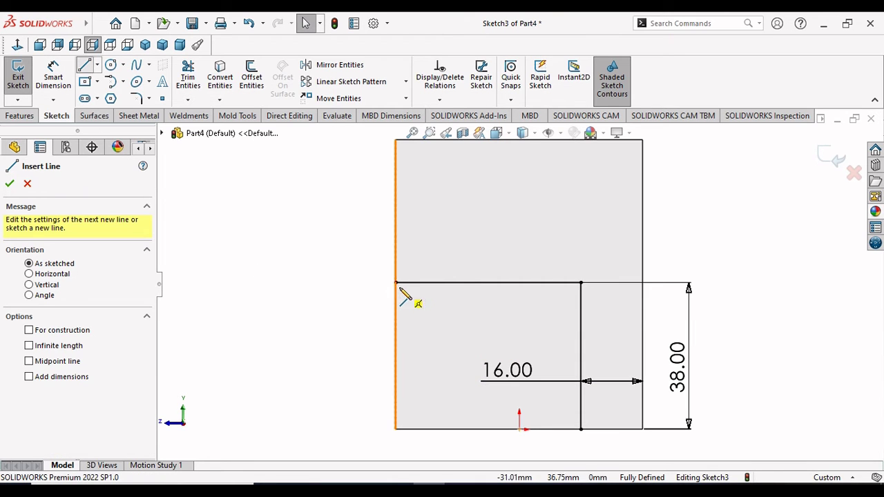
{"action": "left_click", "coordinate": [395, 429]}
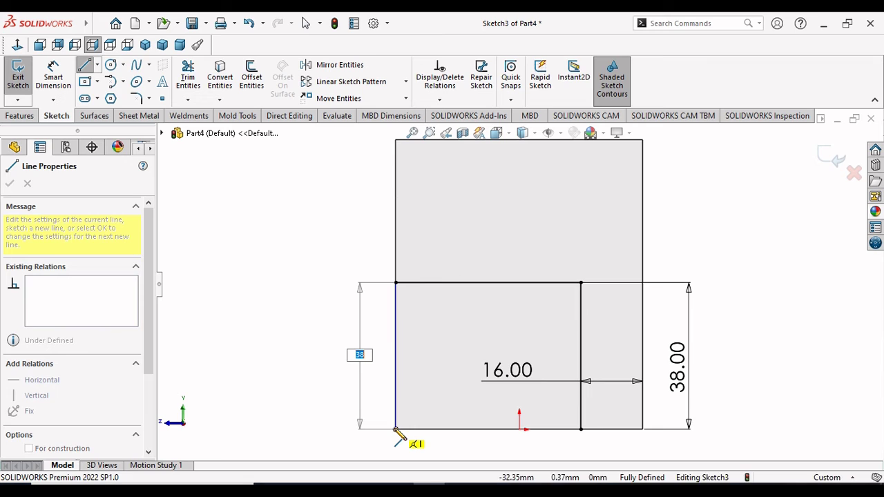
{"action": "left_click", "coordinate": [580, 429]}
{"action": "right_click", "coordinate": [561, 426]}
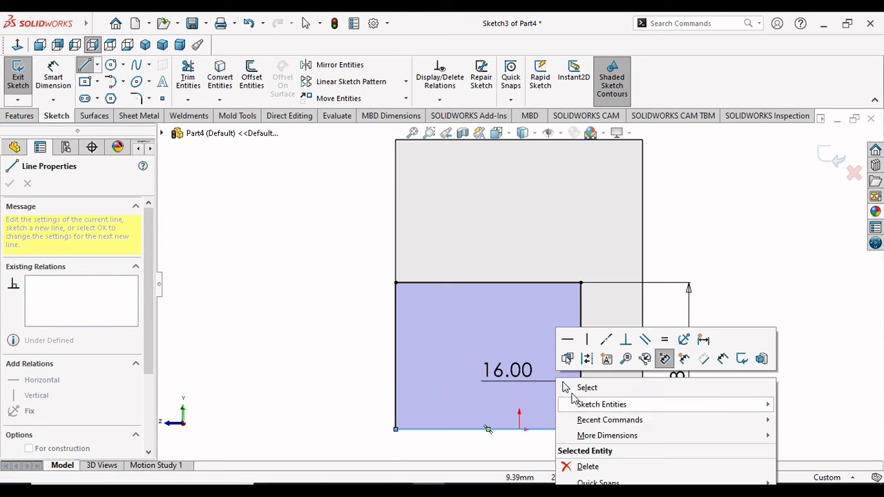
{"action": "left_click", "coordinate": [570, 388]}
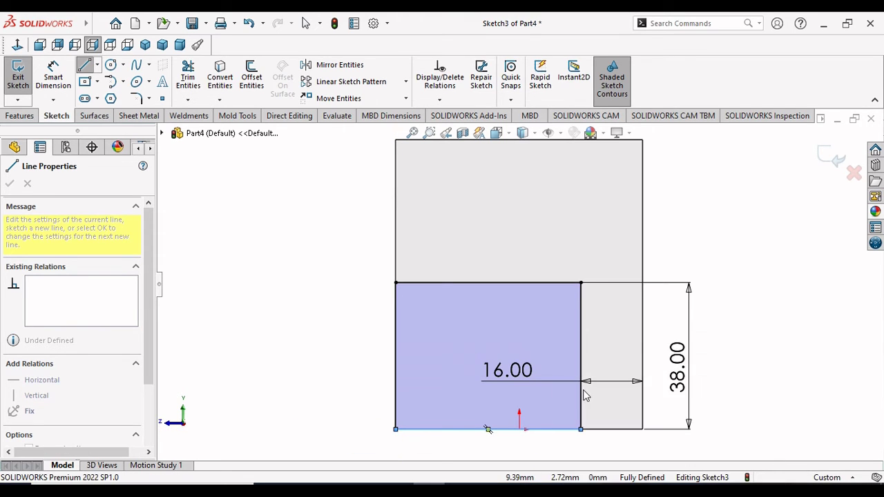
- Extruded-cut the closed region Blind 25 mm deep, then select the block's front face
{"action": "left_click", "coordinate": [19, 115]}
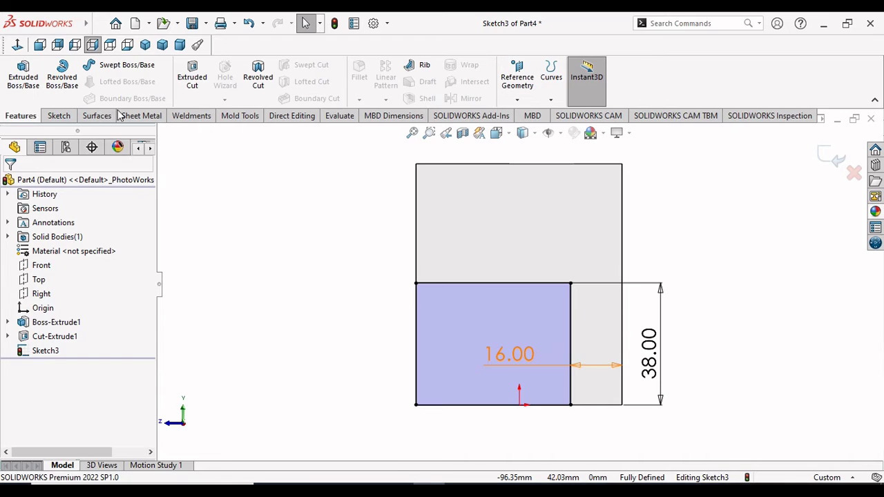
{"action": "left_click", "coordinate": [194, 88]}
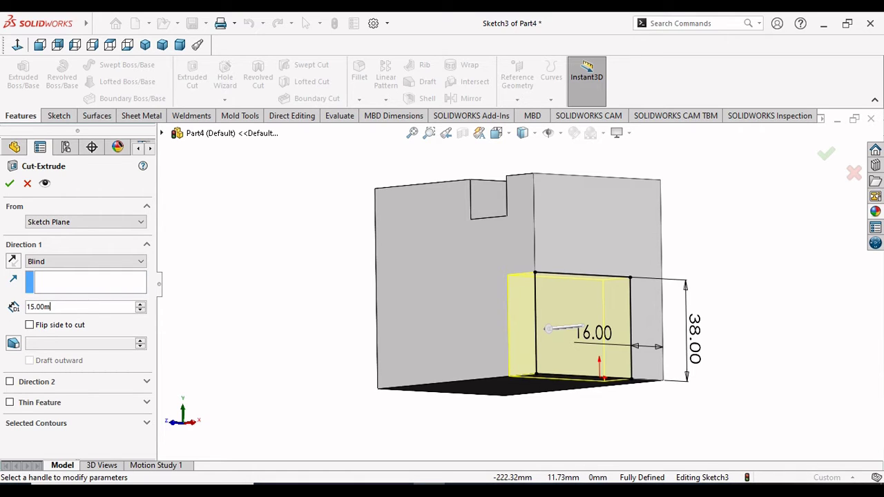
{"action": "key", "text": "BackSpace"}
{"action": "key", "text": "BackSpace"}
{"action": "key", "text": "BackSpace"}
{"action": "key", "text": "BackSpace"}
{"action": "key", "text": "BackSpace"}
{"action": "key", "text": "BackSpace"}
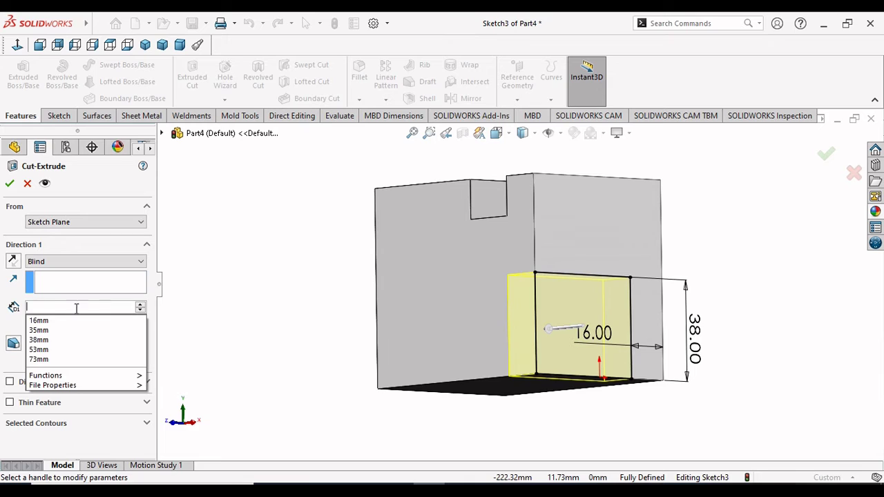
{"action": "type", "text": "25"}
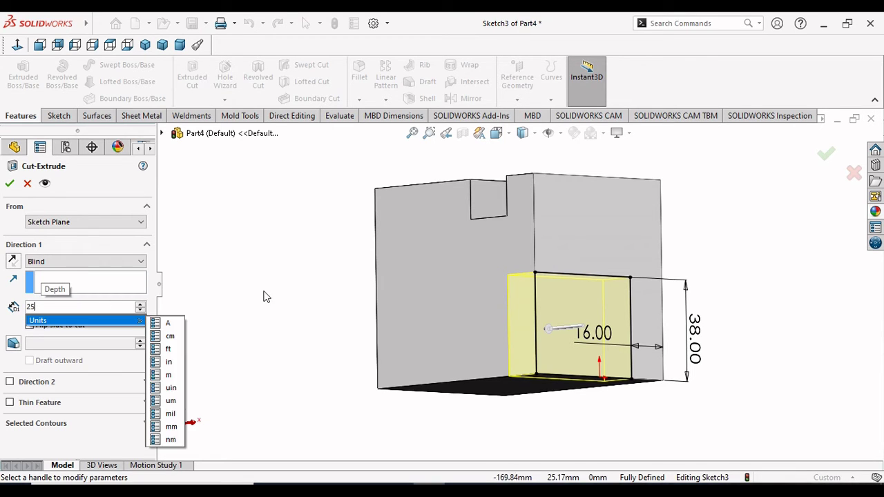
{"action": "key", "text": "Return"}
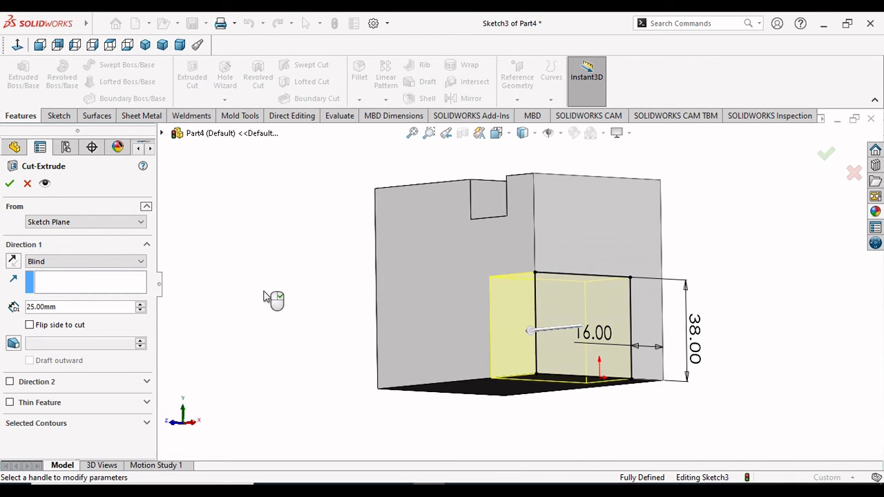
{"action": "left_click", "coordinate": [9, 182]}
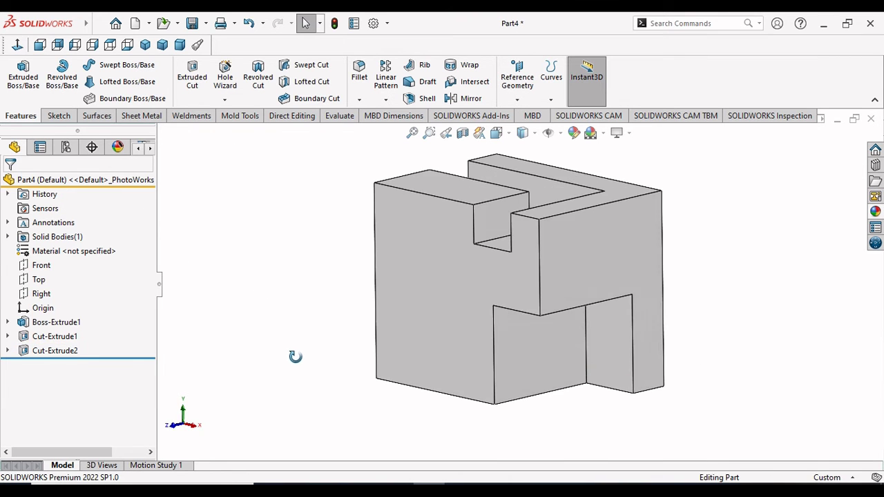
{"action": "mouse_move", "coordinate": [295, 356]}
{"action": "middle_mouse_down"}
{"action": "mouse_move", "coordinate": [312, 381]}
{"action": "mouse_move", "coordinate": [300, 345]}
{"action": "mouse_move", "coordinate": [299, 373]}
{"action": "middle_mouse_up"}
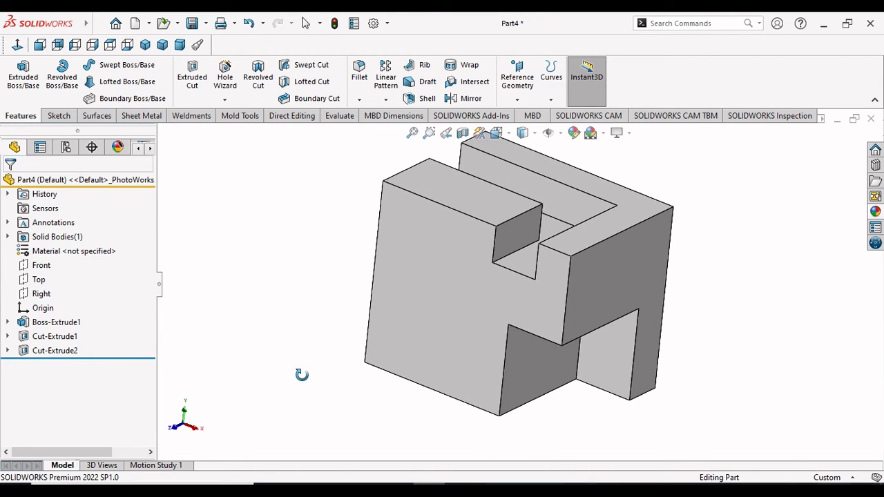
{"action": "left_click", "coordinate": [413, 244]}
- Start a new sketch on the block's front face and dismiss the save reminder
{"action": "left_click", "coordinate": [470, 205]}
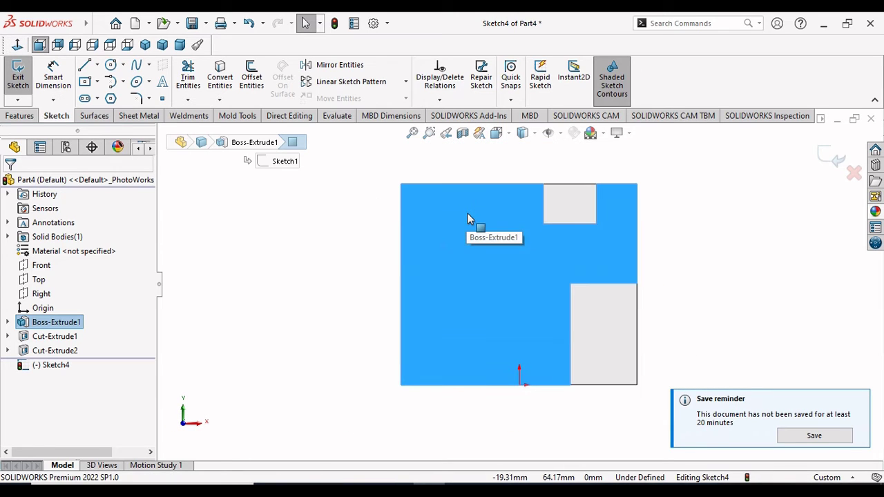
{"action": "scroll", "coordinate": [467, 221], "scroll_direction": "down", "scroll_amount": 1}
{"action": "left_click", "coordinate": [697, 297]}
{"action": "scroll", "coordinate": [739, 331], "scroll_direction": "down", "scroll_amount": 1}
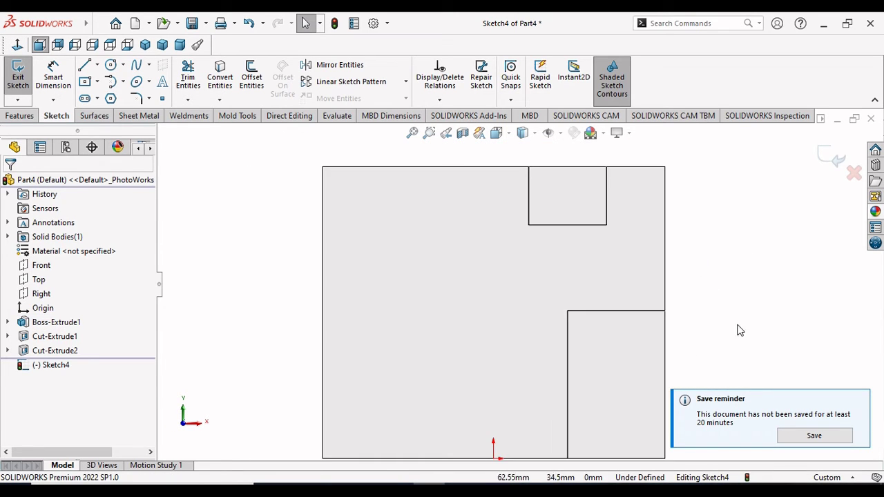
{"action": "left_click", "coordinate": [862, 401]}
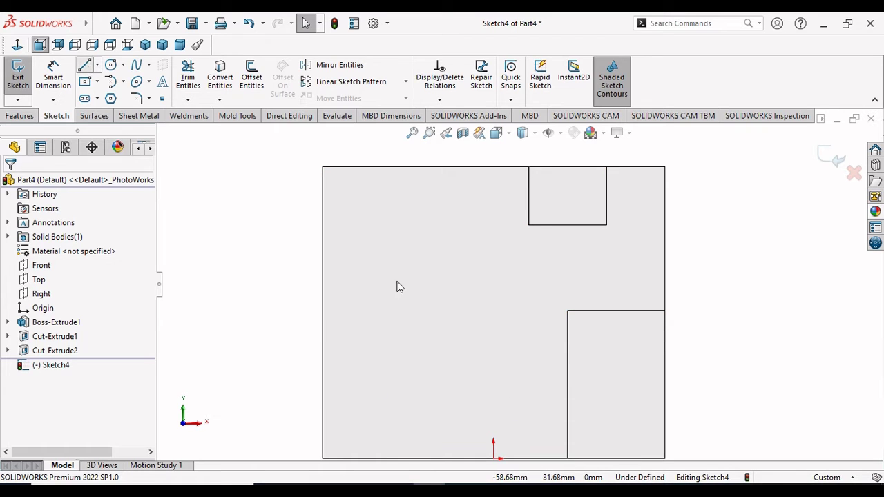
- Draw a vertical line down from the top edge, then a horizontal line to the left edge
{"action": "key", "text": "l"}
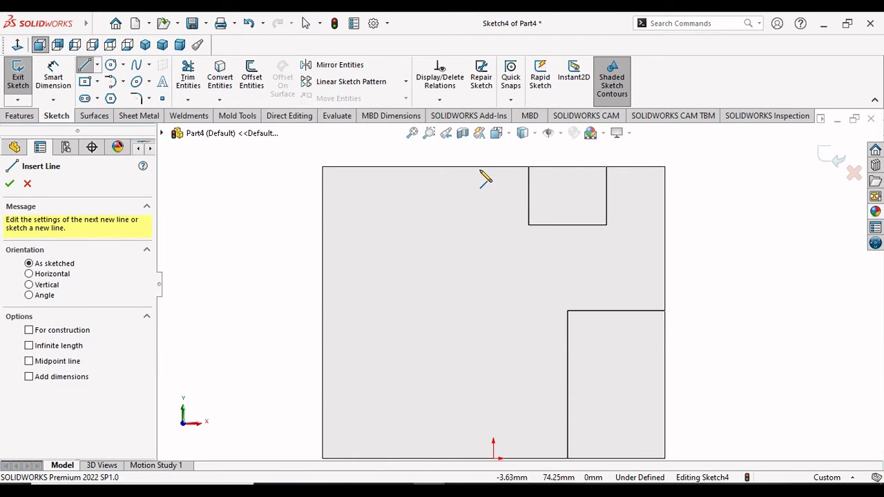
{"action": "left_click", "coordinate": [473, 167]}
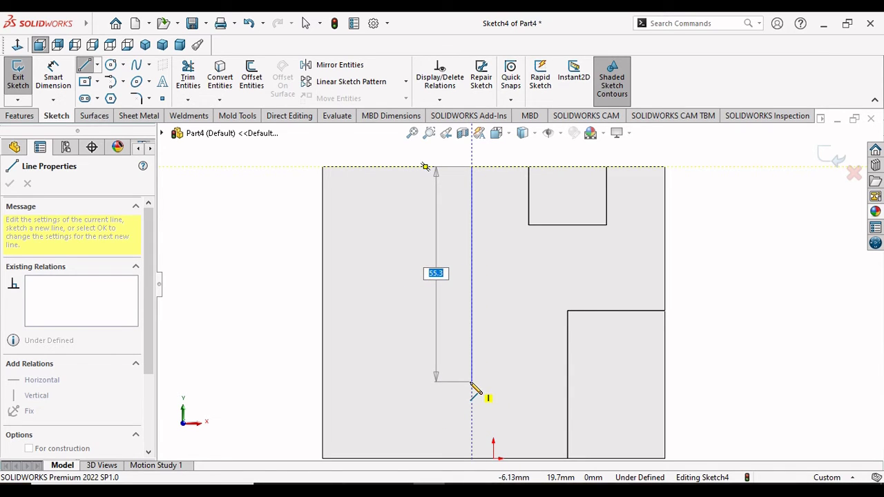
{"action": "left_click", "coordinate": [471, 381]}
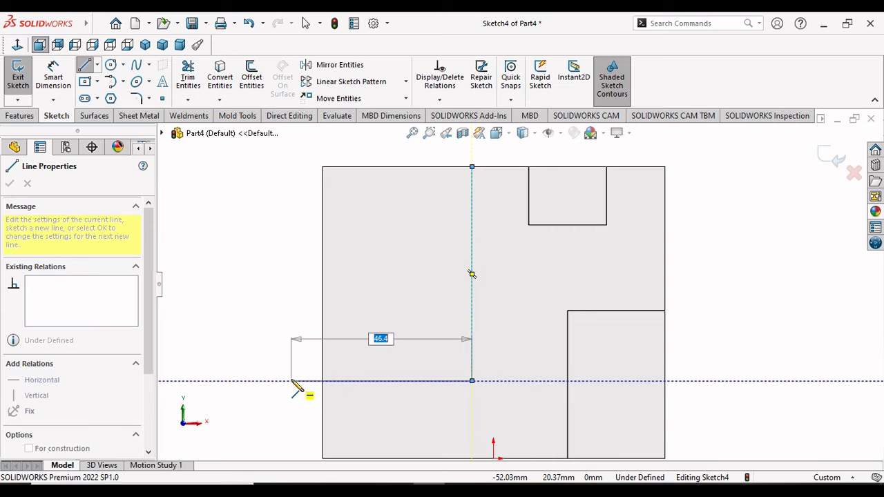
{"action": "left_click", "coordinate": [322, 380]}
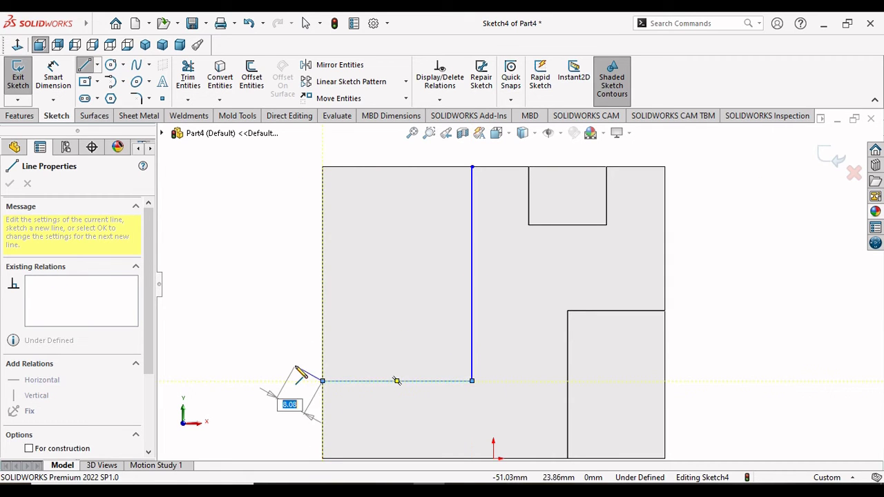
{"action": "right_click", "coordinate": [299, 349]}
{"action": "left_click", "coordinate": [345, 367]}
{"action": "key", "text": "Escape"}
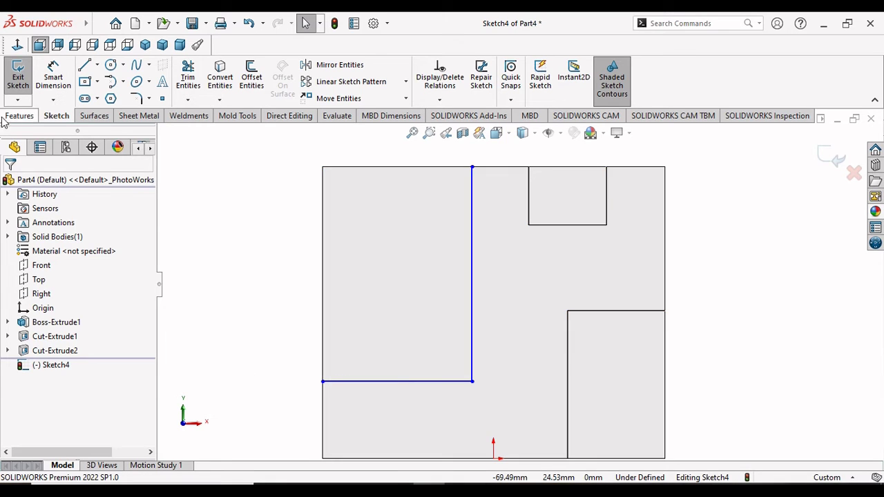
- Dimension the horizontal sketch line 20 mm above the block's bottom edge
{"action": "left_click", "coordinate": [59, 80]}
{"action": "middle_click_drag", "start_coordinate": [311, 199], "coordinate": [285, 214]}
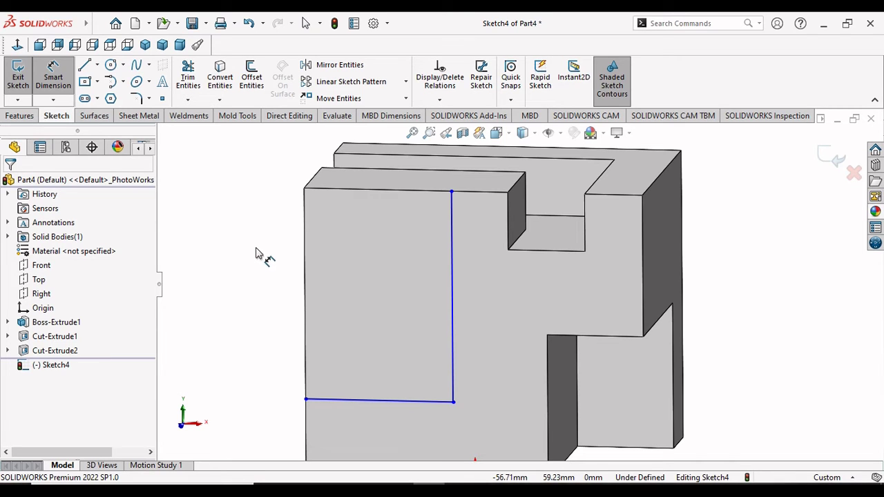
{"action": "scroll", "coordinate": [293, 290], "scroll_direction": "up", "scroll_amount": 3}
{"action": "scroll", "coordinate": [368, 311], "scroll_direction": "down", "scroll_amount": 4}
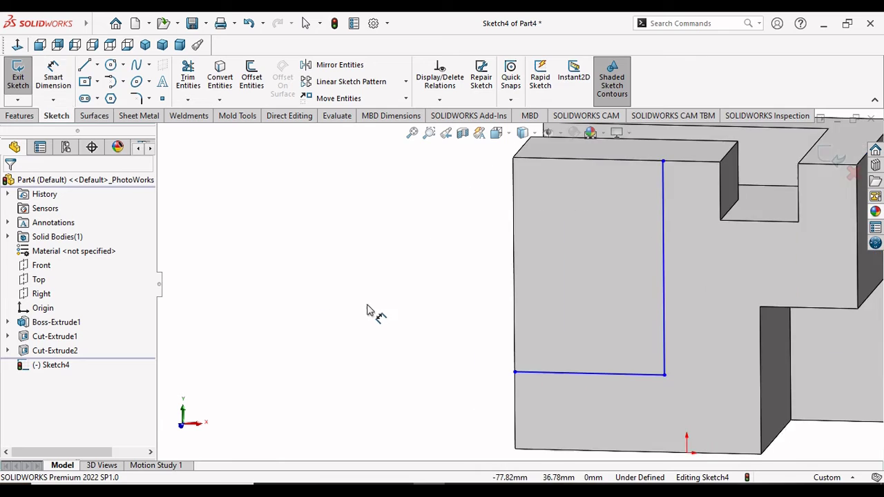
{"action": "scroll", "coordinate": [368, 311], "scroll_direction": "up", "scroll_amount": 3}
{"action": "scroll", "coordinate": [454, 299], "scroll_direction": "up", "scroll_amount": 1}
{"action": "scroll", "coordinate": [776, 287], "scroll_direction": "down", "scroll_amount": 2}
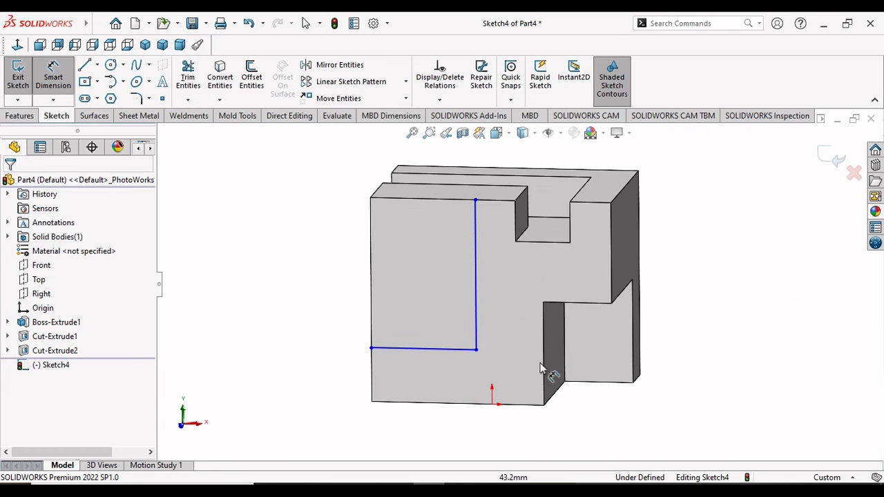
{"action": "left_click", "coordinate": [385, 404]}
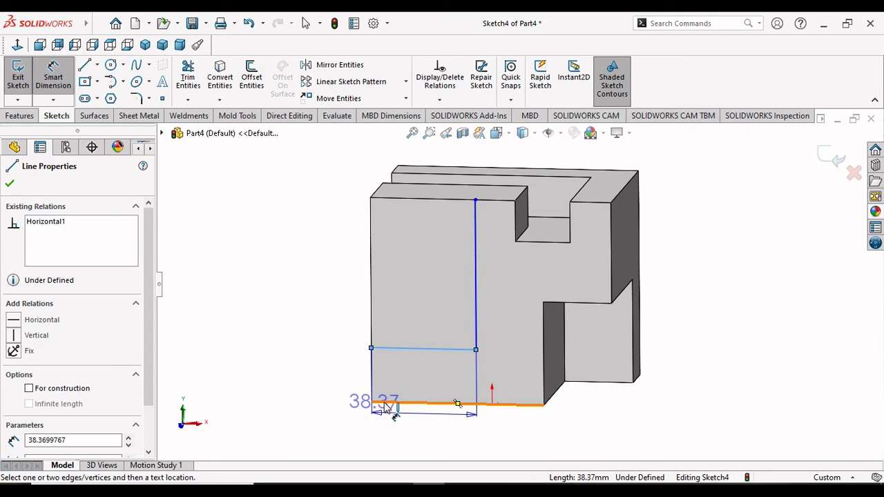
{"action": "left_click", "coordinate": [385, 404]}
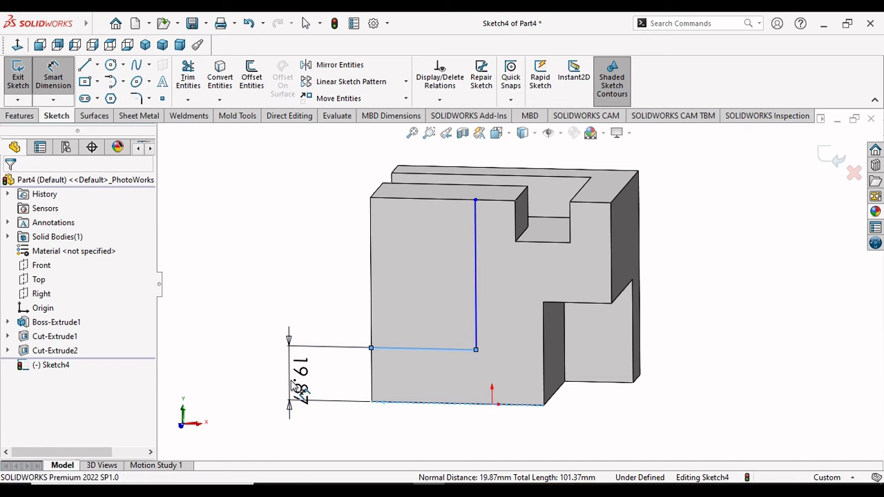
{"action": "left_click", "coordinate": [296, 387]}
{"action": "type", "text": "2"}
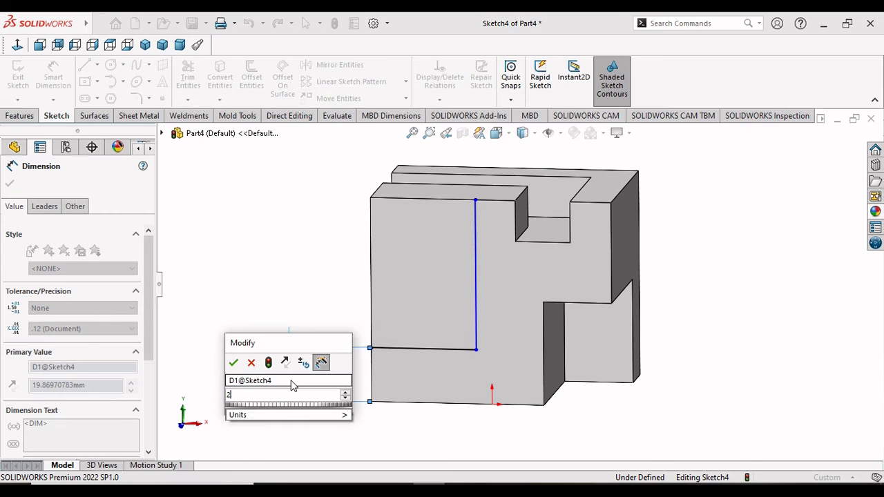
{"action": "type", "text": "0"}
{"action": "key", "text": "Return"}
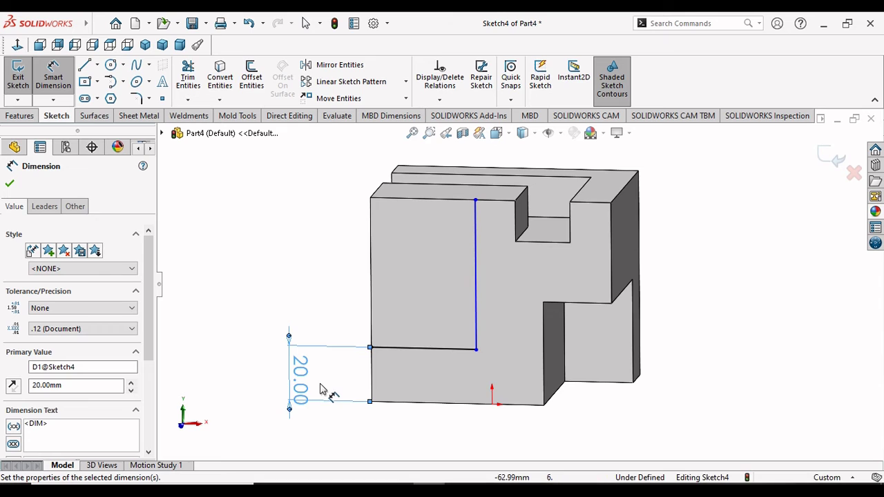
- Dimension the vertical sketch line 15 mm from the notch's vertical edge
{"action": "scroll", "coordinate": [536, 217], "scroll_direction": "down", "scroll_amount": 1}
{"action": "scroll", "coordinate": [533, 221], "scroll_direction": "down", "scroll_amount": 1}
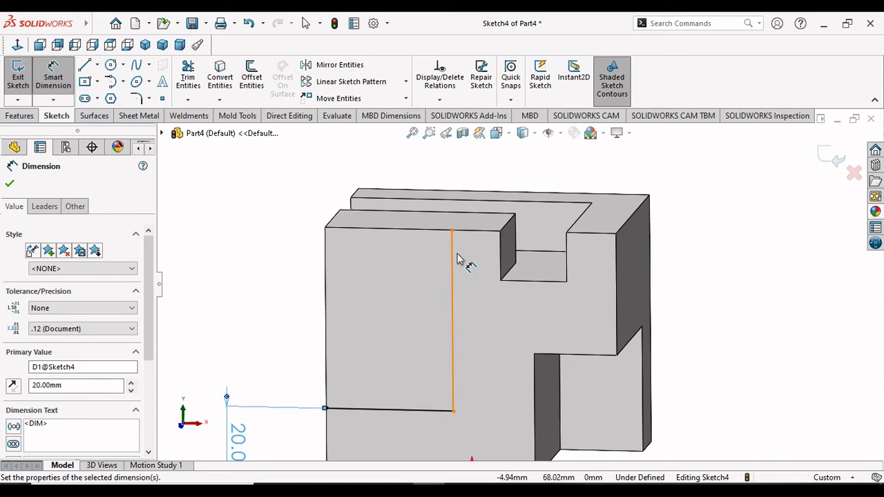
{"action": "left_click", "coordinate": [501, 255]}
{"action": "left_click", "coordinate": [454, 257]}
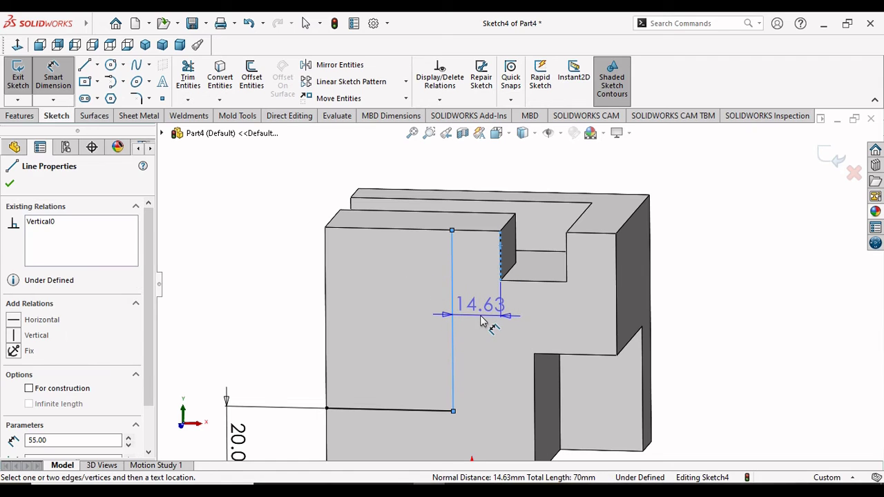
{"action": "left_click", "coordinate": [482, 317]}
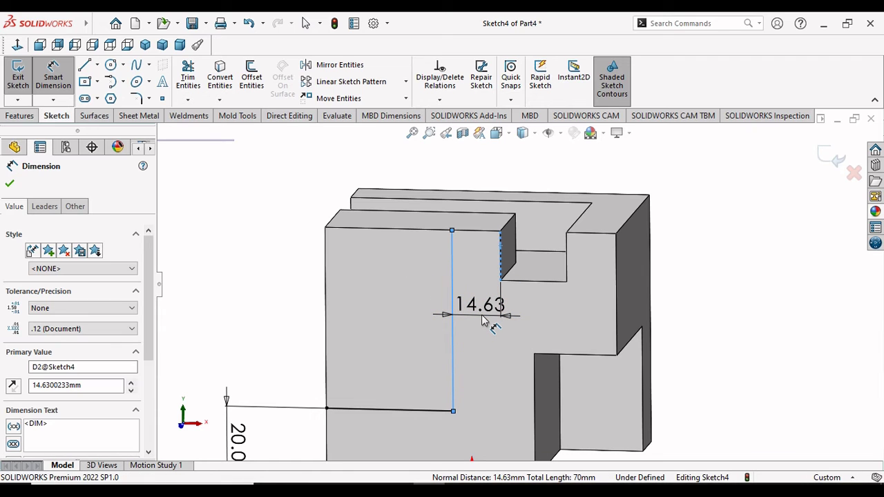
{"action": "type", "text": "15"}
{"action": "key", "text": "Return"}
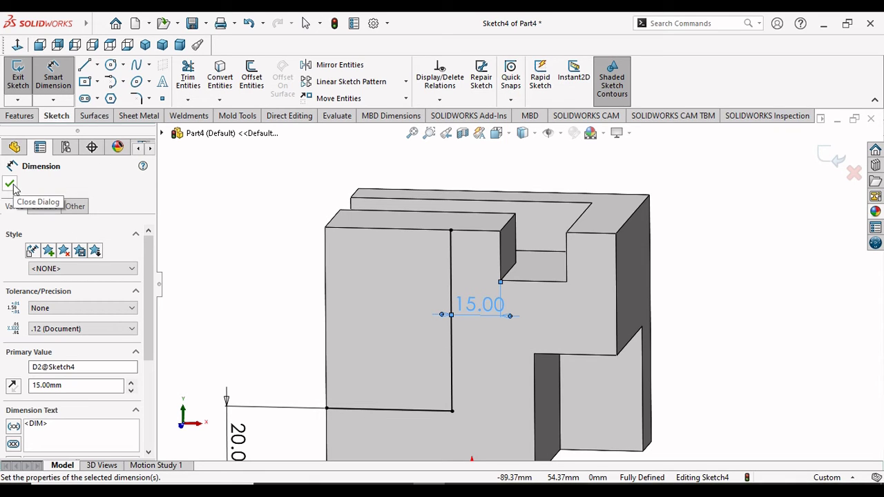
{"action": "left_click", "coordinate": [14, 187]}
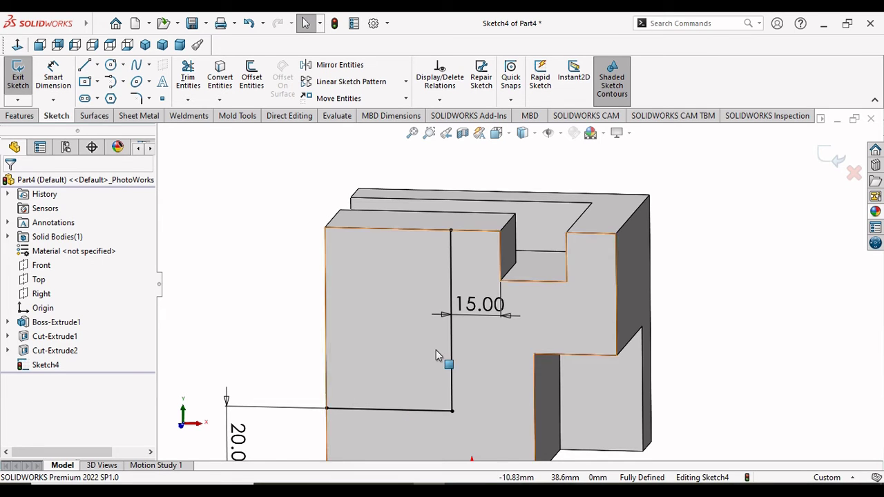
{"action": "scroll", "coordinate": [436, 350], "scroll_direction": "up", "scroll_amount": 3}
{"action": "middle_click_drag", "start_coordinate": [380, 294], "coordinate": [375, 315]}
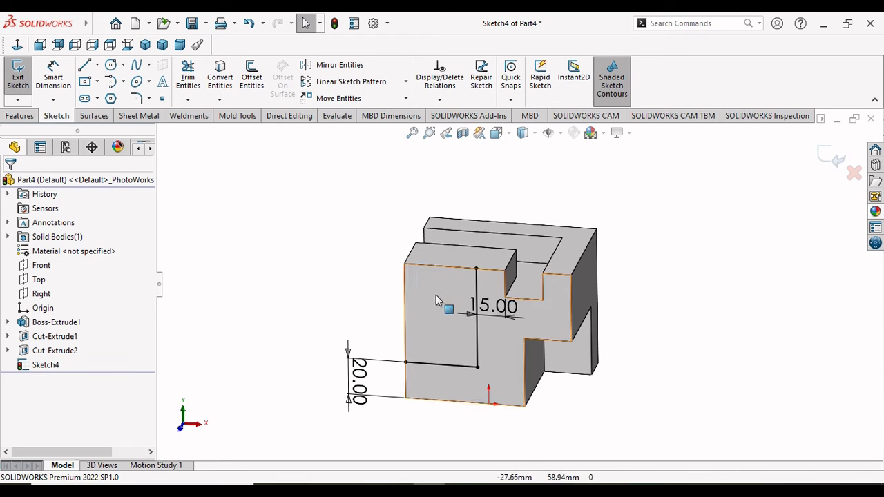
- View the sketch plane head-on and draw a line down the left edge to the horizontal line
{"action": "left_click", "coordinate": [18, 44]}
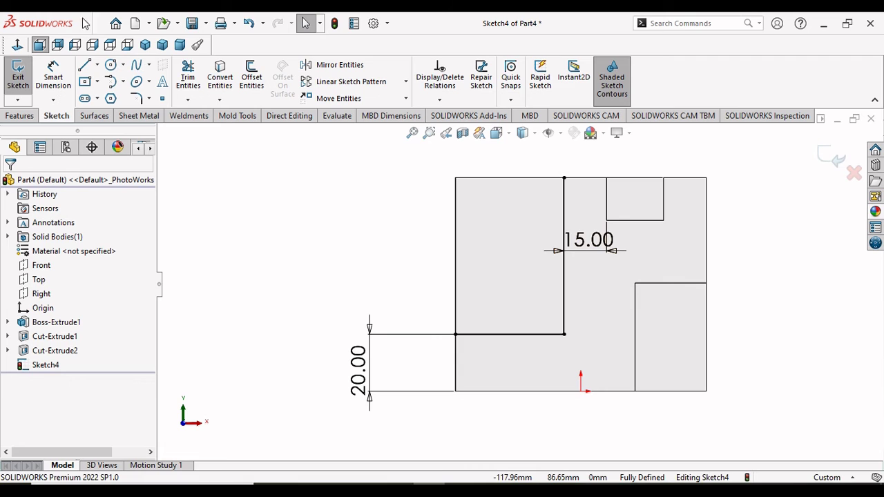
{"action": "left_click", "coordinate": [85, 65]}
{"action": "scroll", "coordinate": [519, 281], "scroll_direction": "up", "scroll_amount": 2}
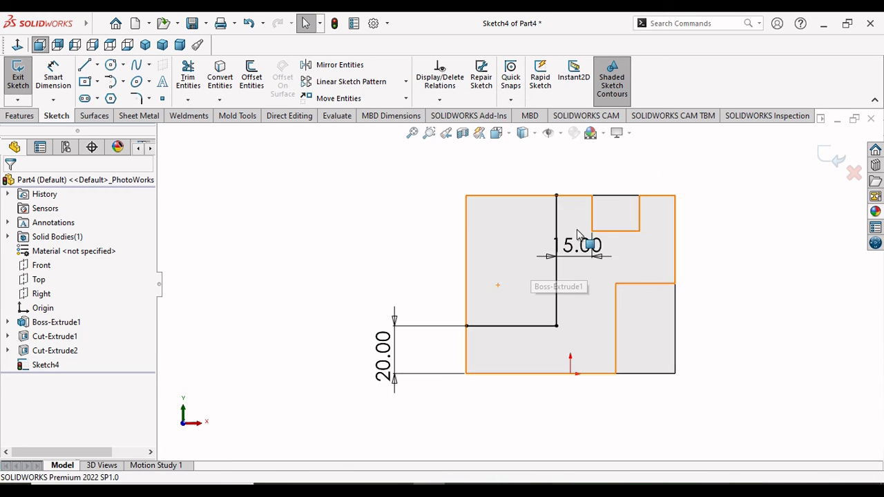
{"action": "key", "text": "Escape"}
{"action": "left_click", "coordinate": [556, 197]}
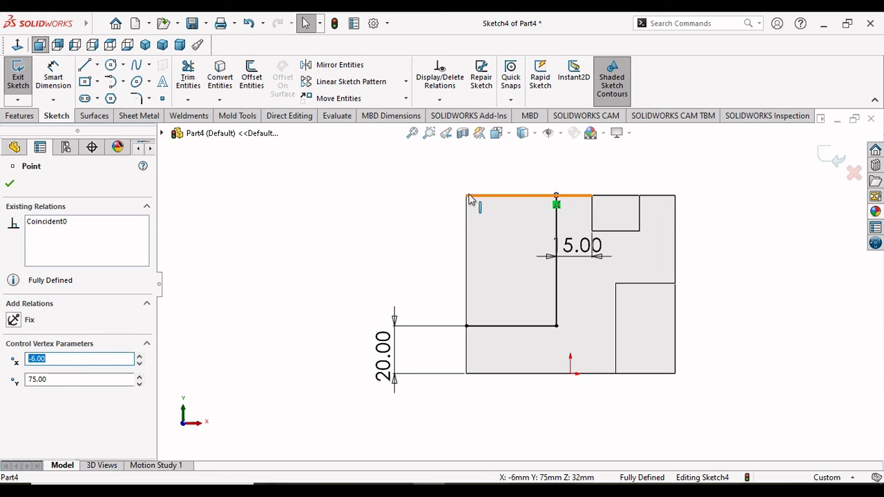
{"action": "key", "text": "Escape"}
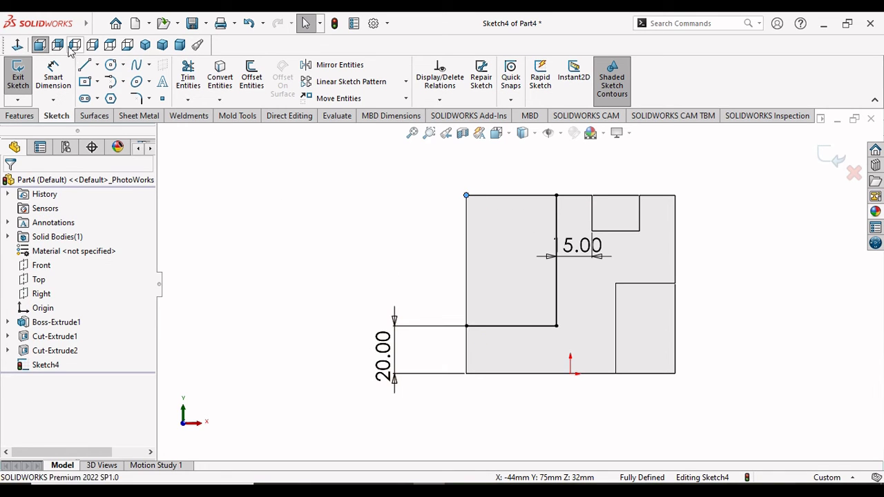
{"action": "left_click", "coordinate": [84, 67]}
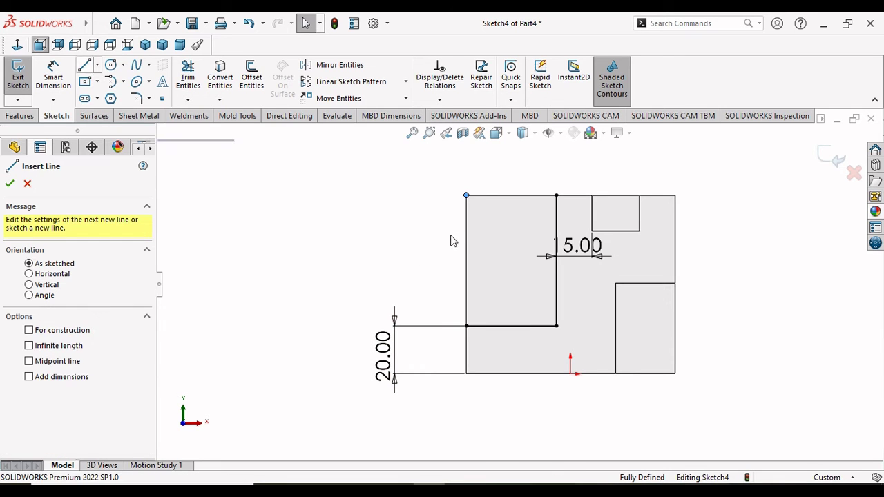
{"action": "left_click", "coordinate": [466, 196]}
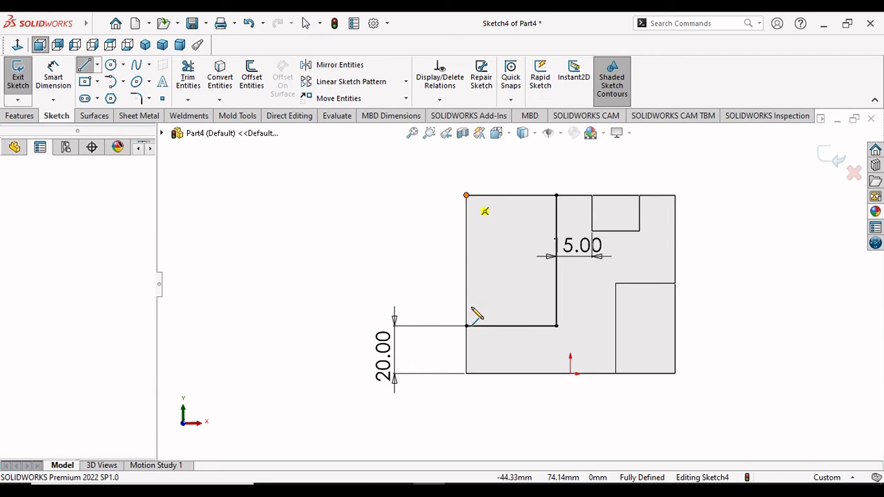
{"action": "left_click", "coordinate": [466, 325]}
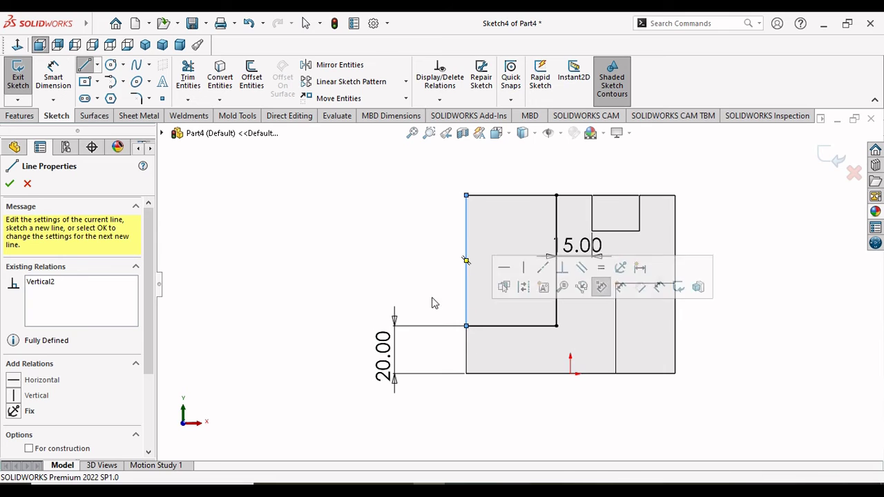
{"action": "right_click", "coordinate": [369, 247]}
{"action": "left_click", "coordinate": [373, 251]}
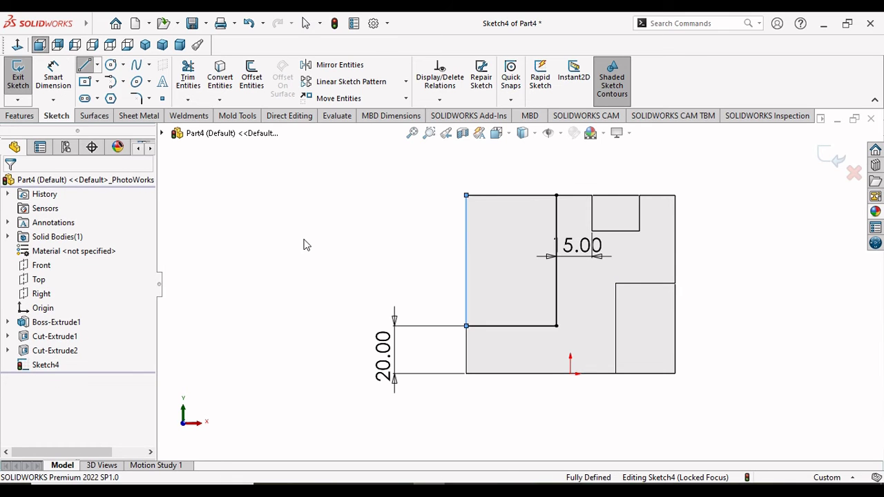
{"action": "mouse_move", "coordinate": [375, 245]}
{"action": "middle_mouse_down"}
{"action": "mouse_move", "coordinate": [355, 258]}
{"action": "mouse_move", "coordinate": [373, 254]}
{"action": "middle_mouse_up"}
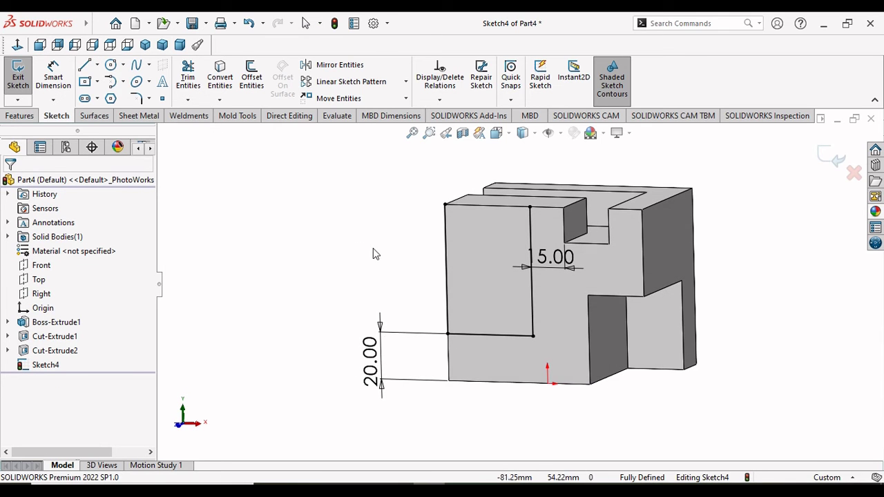
- Draw a line along the block's top edge to close the rectangular region
{"action": "left_click", "coordinate": [488, 206]}
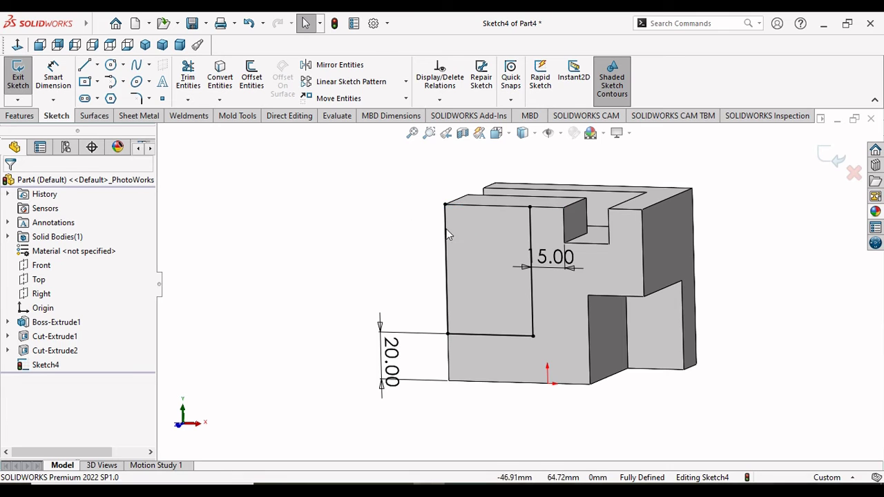
{"action": "left_click", "coordinate": [85, 64]}
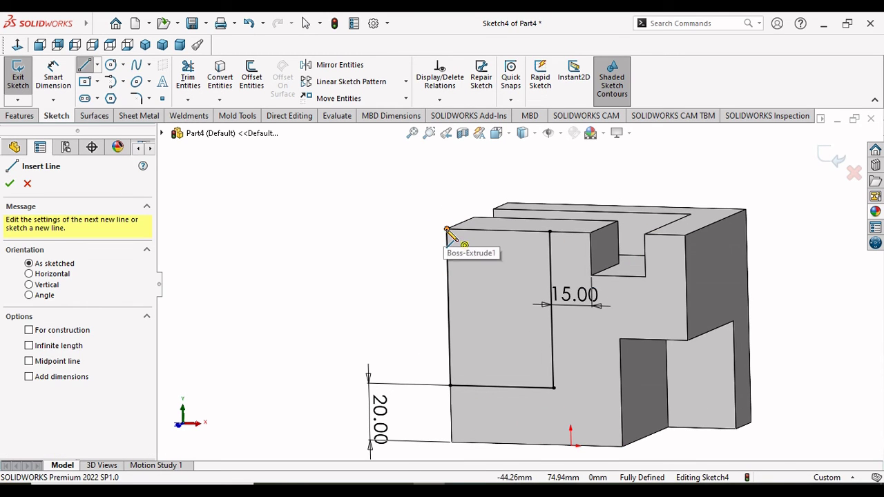
{"action": "left_click", "coordinate": [447, 230]}
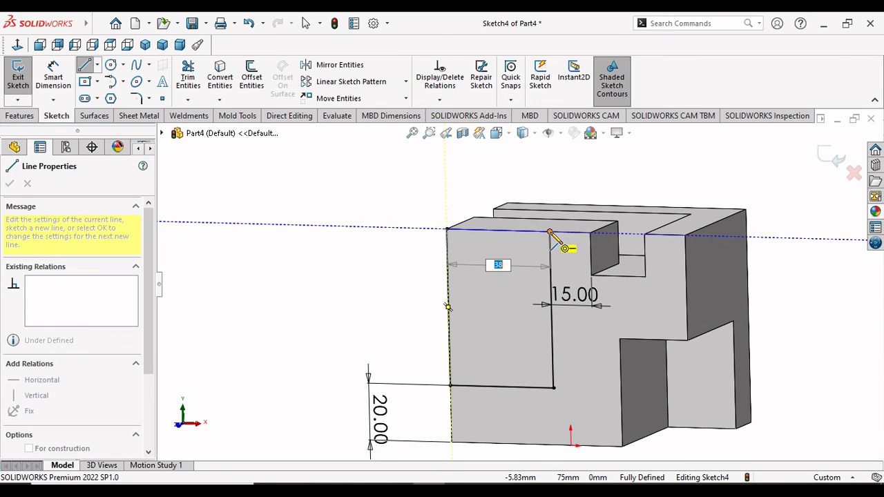
{"action": "left_click", "coordinate": [553, 232]}
{"action": "right_click", "coordinate": [338, 218]}
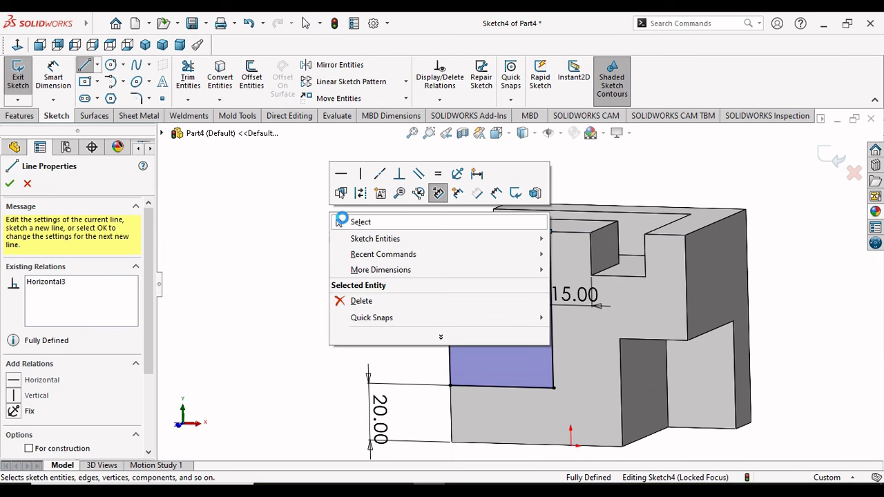
{"action": "left_click", "coordinate": [339, 221]}
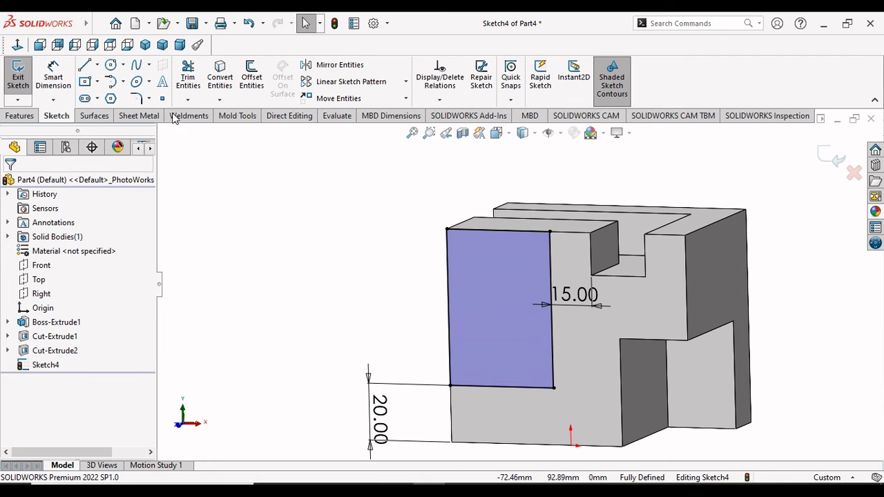
- Extruded-cut the rectangular Sketch4 region Blind 13 mm deep into the front face
{"action": "left_click", "coordinate": [21, 116]}
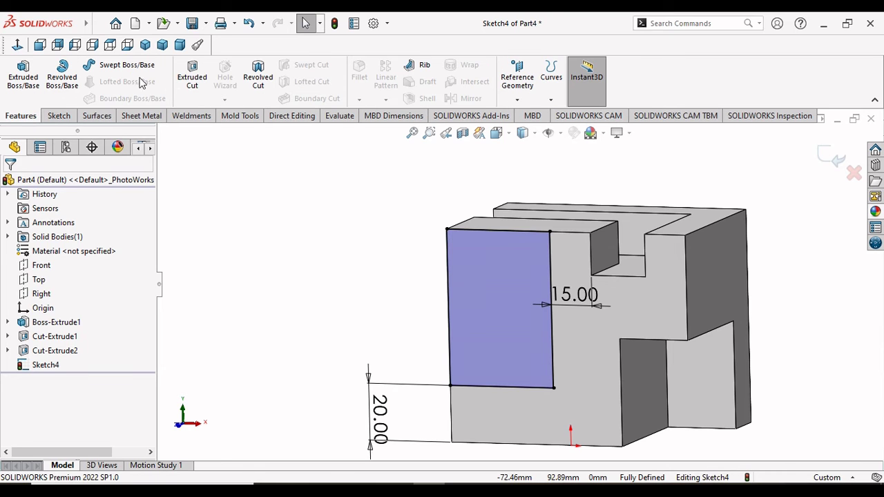
{"action": "left_click", "coordinate": [188, 89]}
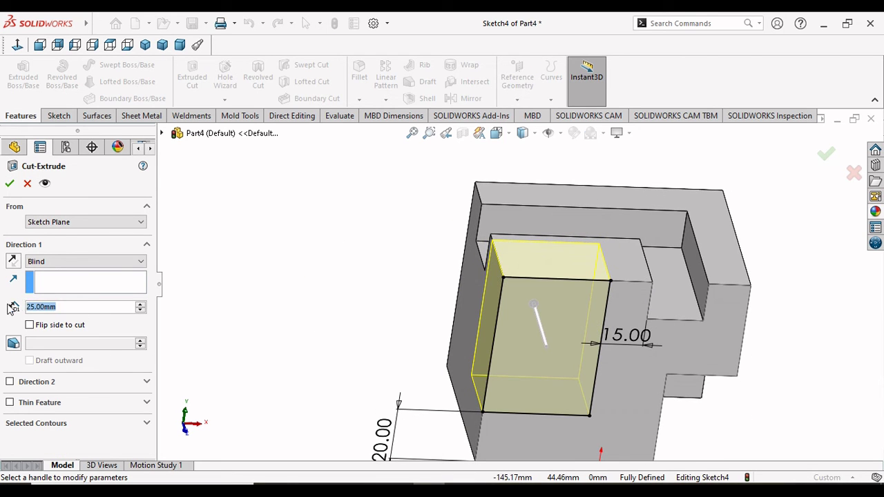
{"action": "type", "text": "13"}
{"action": "key", "text": "Return"}
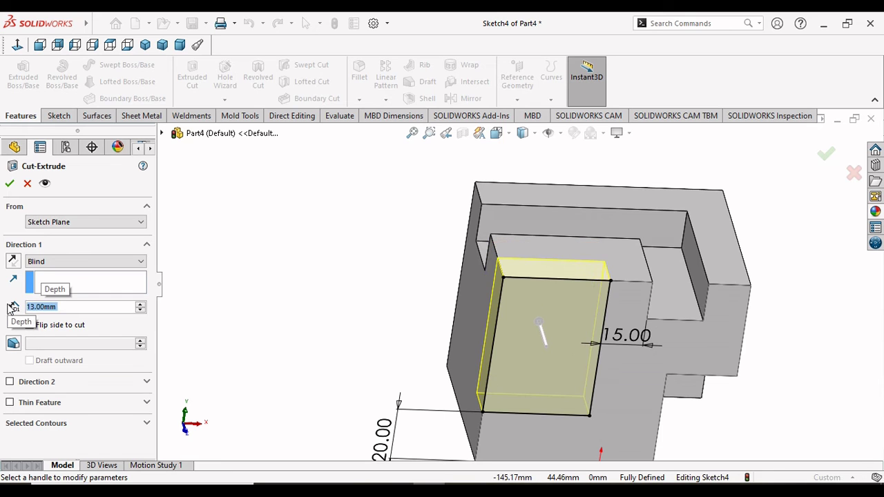
{"action": "key", "text": "Return"}
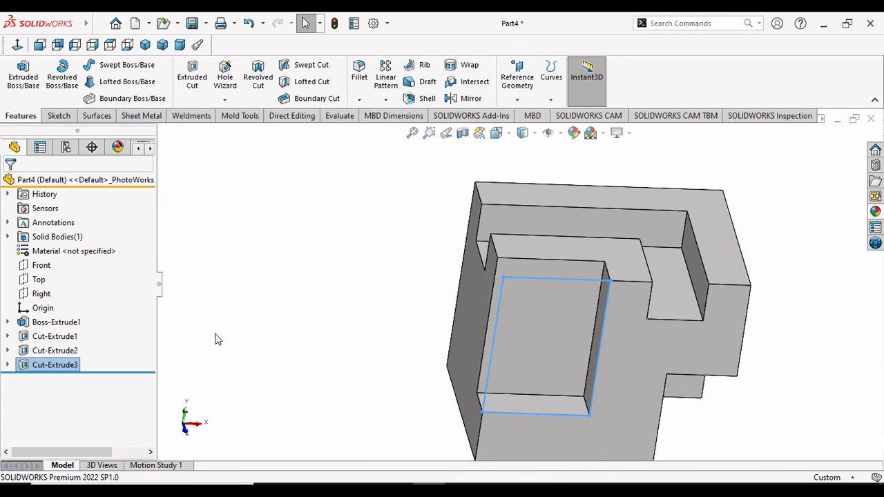
{"action": "left_click", "coordinate": [262, 329]}
- Switch the block to isometric view and box-select all its features in the FeatureManager tree
{"action": "scroll", "coordinate": [476, 366], "scroll_direction": "up", "scroll_amount": 3}
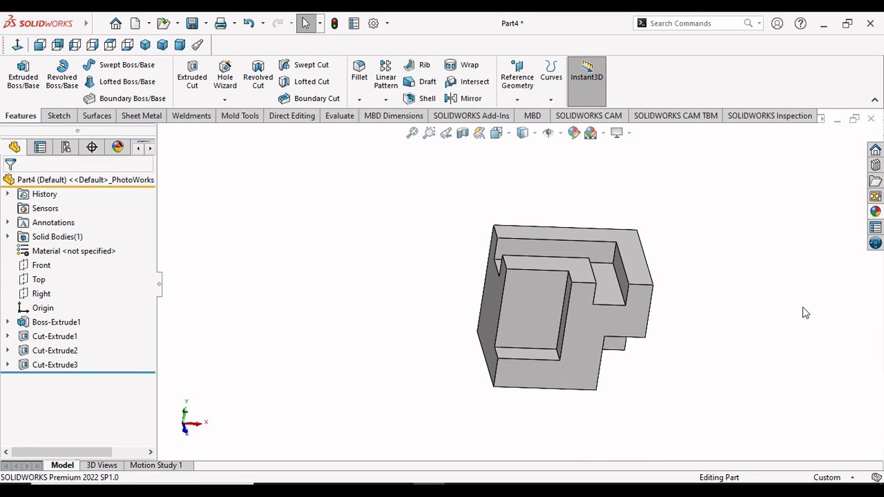
{"action": "mouse_move", "coordinate": [704, 353]}
{"action": "middle_mouse_down"}
{"action": "mouse_move", "coordinate": [663, 405]}
{"action": "mouse_move", "coordinate": [671, 402]}
{"action": "middle_mouse_up"}
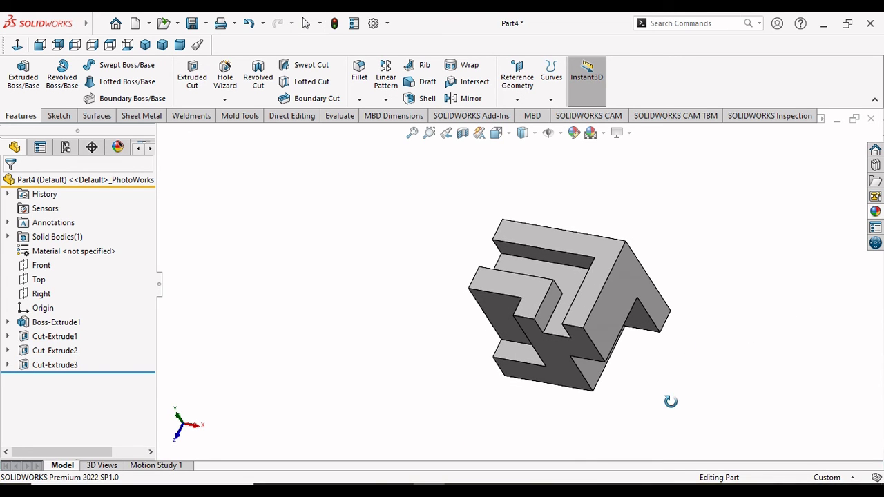
{"action": "left_click", "coordinate": [145, 44]}
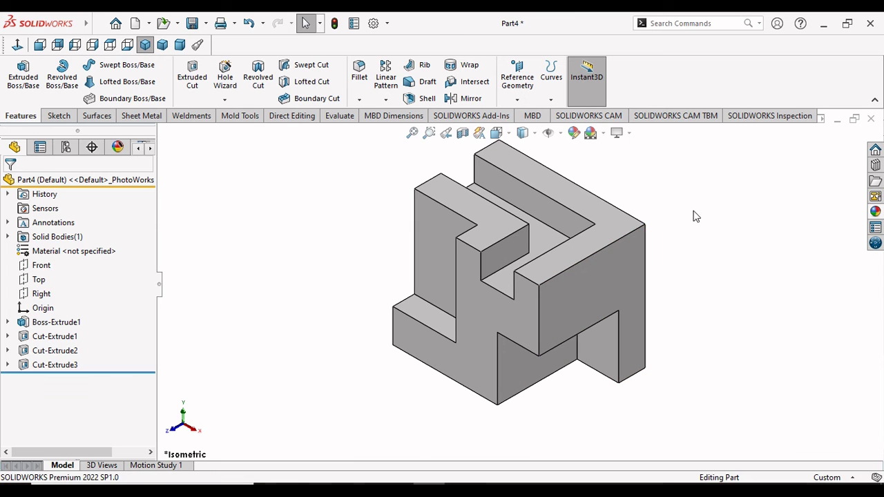
{"action": "scroll", "coordinate": [696, 216], "scroll_direction": "down", "scroll_amount": 2}
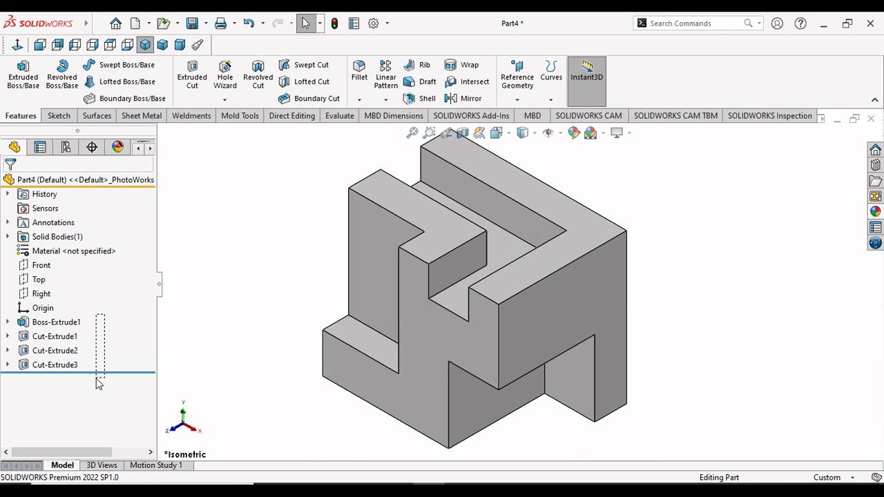
{"action": "left_click_drag", "start_coordinate": [49, 384], "coordinate": [42, 306]}
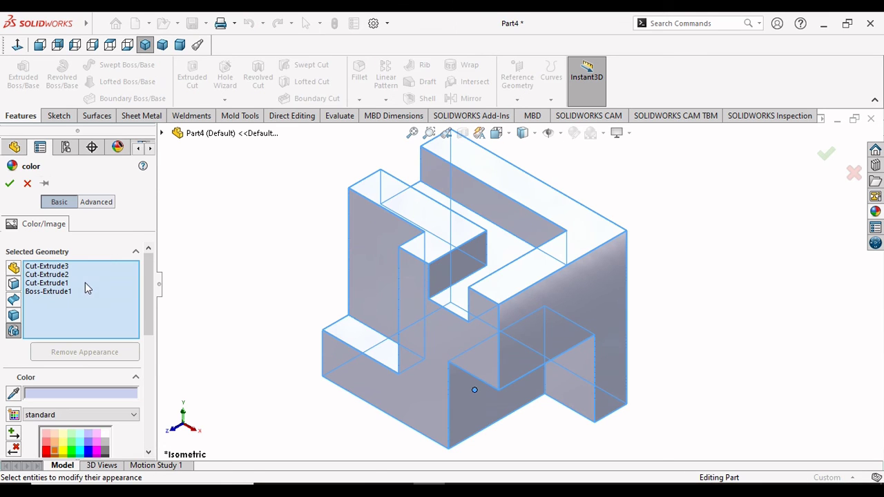
- Apply the orange swatch (RGB 232, 113, 8) to the whole block and confirm
{"action": "scroll", "coordinate": [152, 340], "scroll_direction": "down", "scroll_amount": 5}
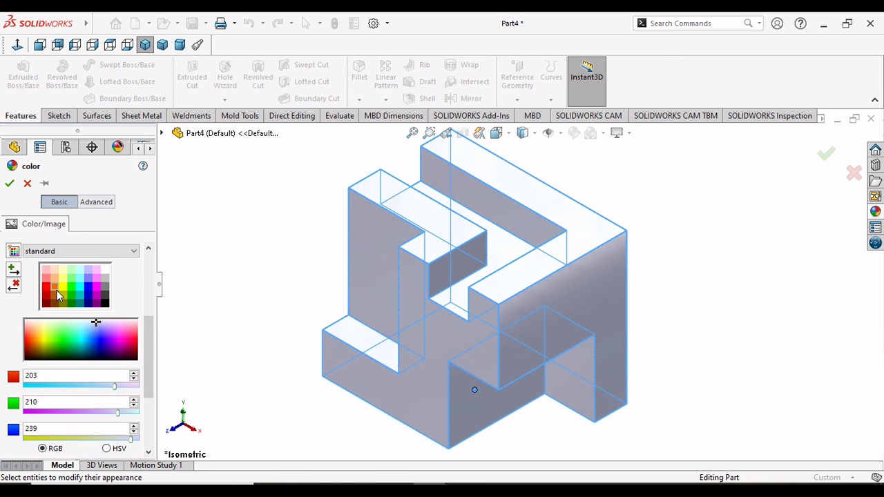
{"action": "left_click", "coordinate": [55, 288]}
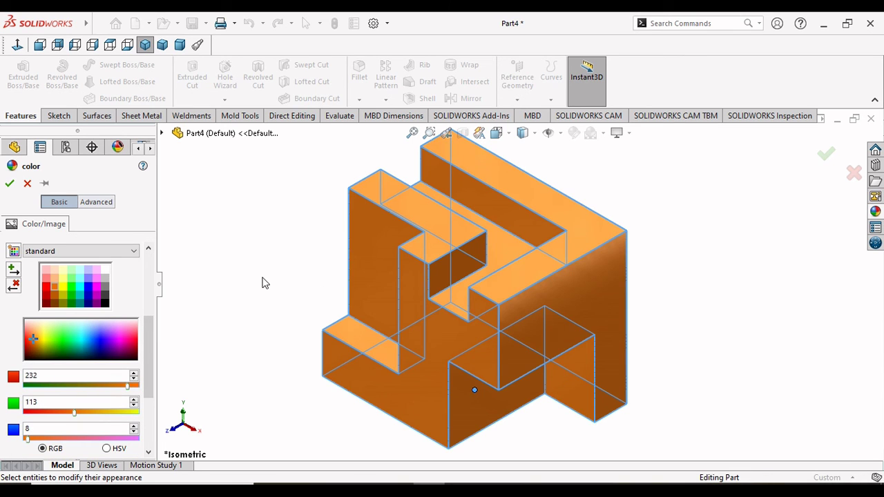
{"action": "left_click", "coordinate": [10, 183]}
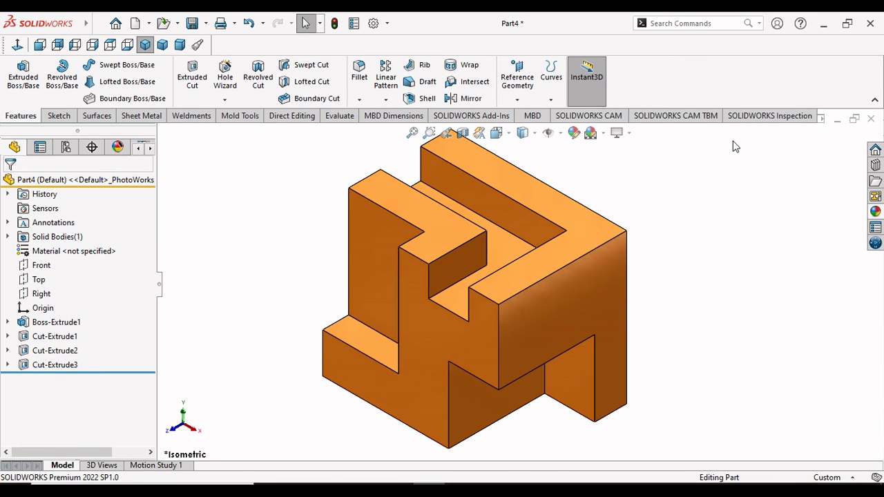
{"action": "left_click", "coordinate": [875, 212]}
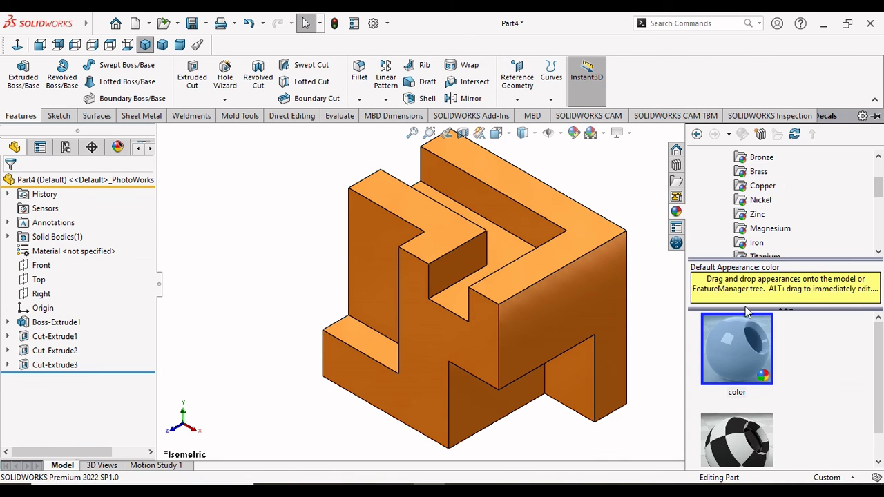
{"action": "left_click_drag", "start_coordinate": [875, 193], "coordinate": [878, 175]}
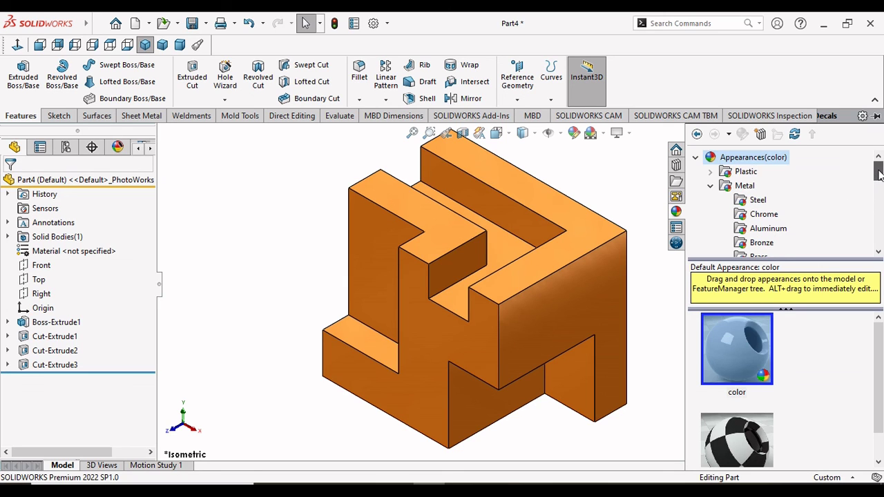
{"action": "double_click", "coordinate": [736, 188]}
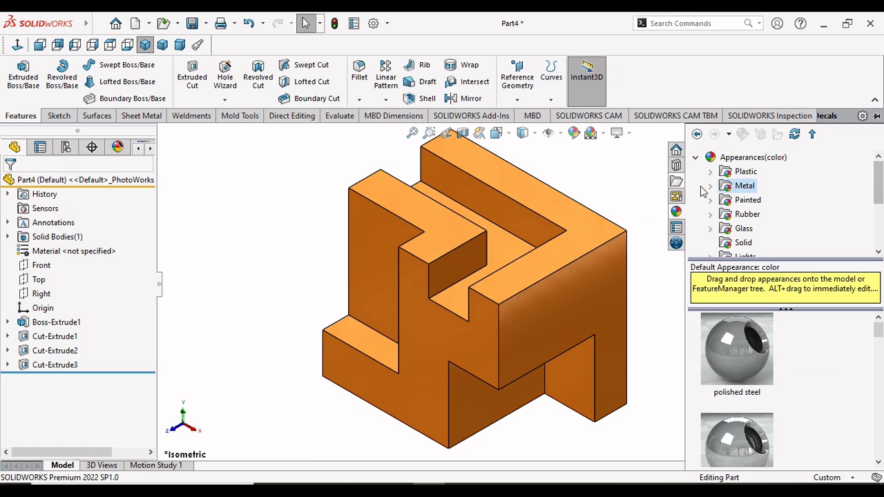
{"action": "double_click", "coordinate": [741, 188]}
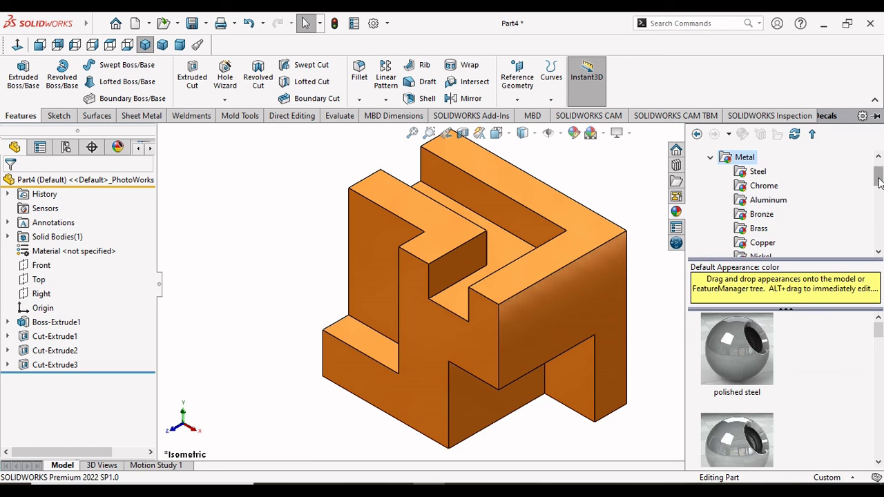
{"action": "left_click", "coordinate": [758, 188]}
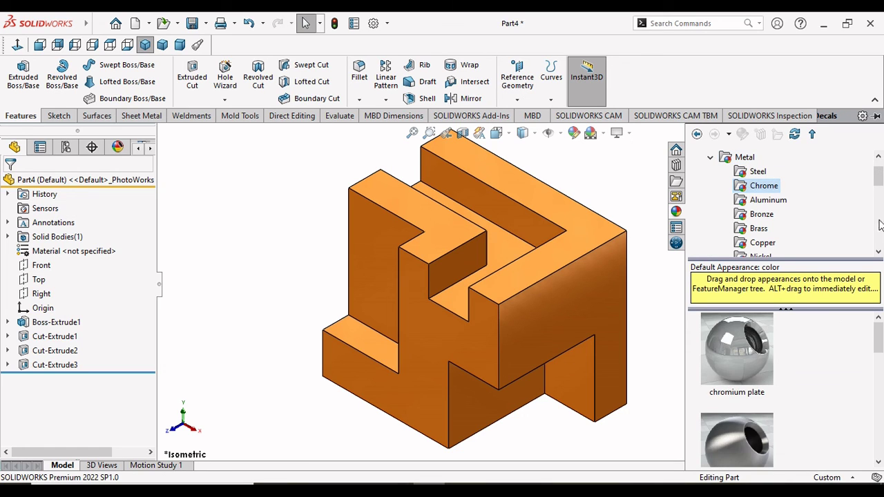
{"action": "left_click", "coordinate": [735, 356]}
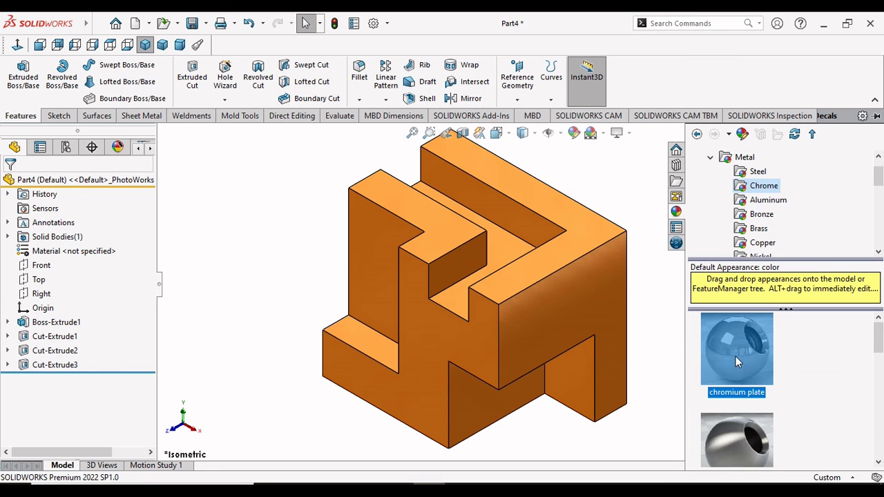
{"action": "left_click", "coordinate": [257, 316]}
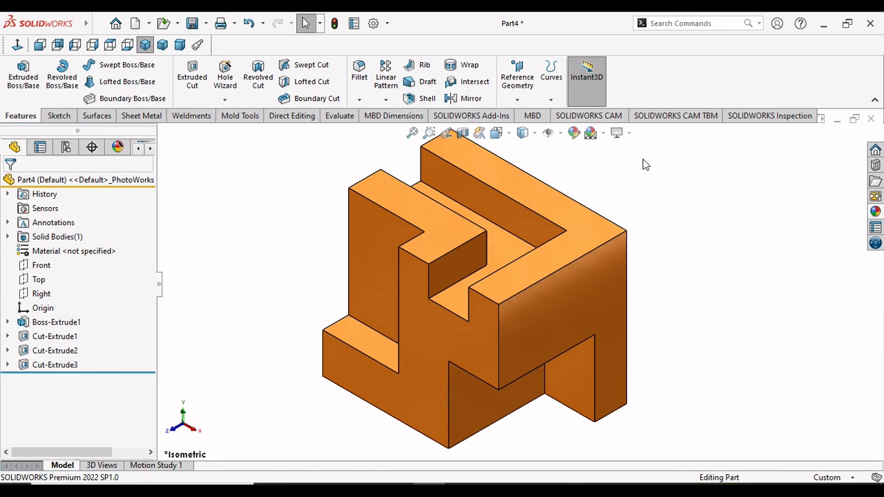
{"action": "left_click", "coordinate": [627, 134]}
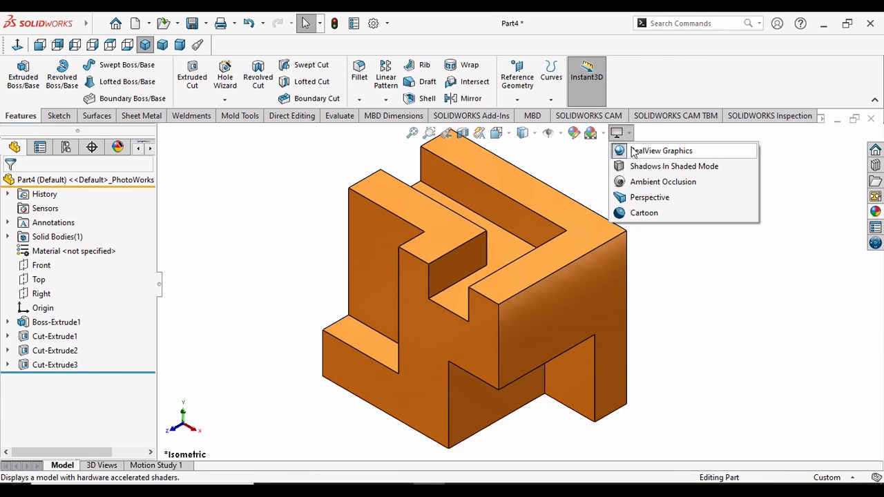
{"action": "left_click", "coordinate": [633, 153]}
{"action": "mouse_move", "coordinate": [667, 205]}
{"action": "middle_mouse_down"}
{"action": "mouse_move", "coordinate": [677, 223]}
{"action": "mouse_move", "coordinate": [736, 227]}
{"action": "mouse_move", "coordinate": [730, 173]}
{"action": "mouse_move", "coordinate": [686, 185]}
{"action": "mouse_move", "coordinate": [663, 166]}
{"action": "middle_mouse_up"}
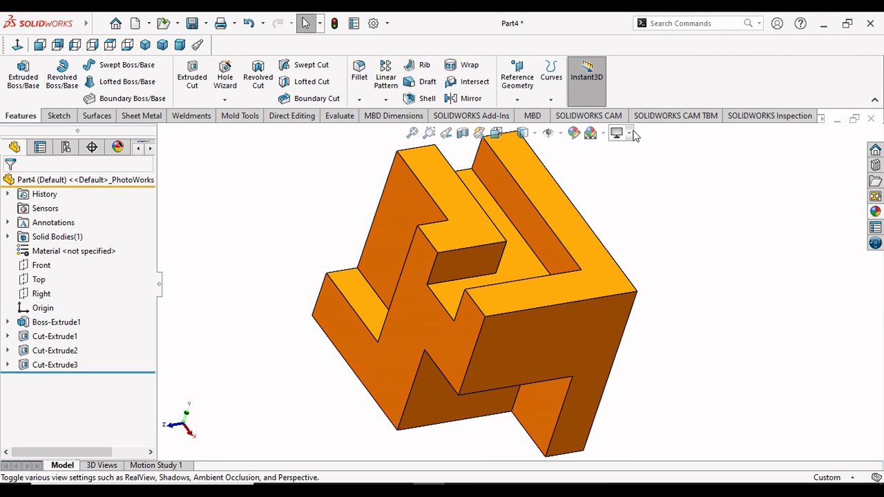
{"action": "left_click", "coordinate": [631, 136]}
{"action": "left_click", "coordinate": [634, 153]}
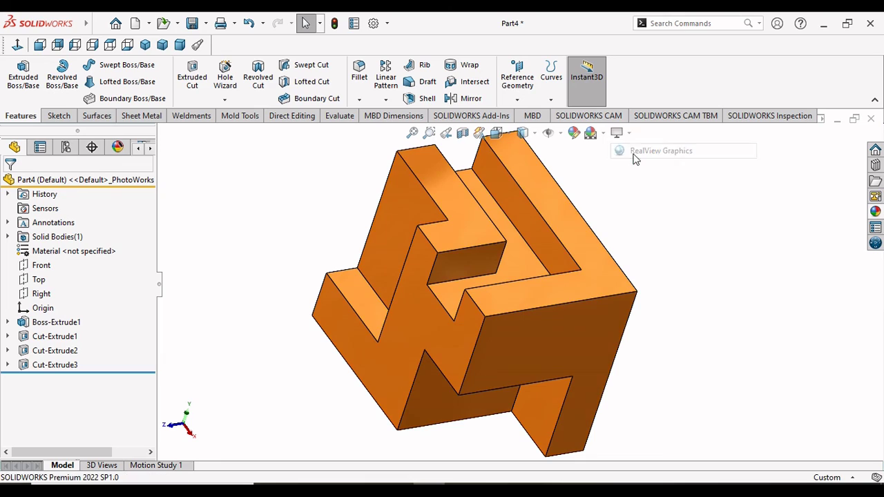
{"action": "mouse_move", "coordinate": [694, 263]}
{"action": "middle_mouse_down"}
{"action": "mouse_move", "coordinate": [750, 306]}
{"action": "mouse_move", "coordinate": [750, 237]}
{"action": "mouse_move", "coordinate": [720, 200]}
{"action": "mouse_move", "coordinate": [632, 212]}
{"action": "mouse_move", "coordinate": [532, 254]}
{"action": "mouse_move", "coordinate": [453, 211]}
{"action": "mouse_move", "coordinate": [394, 253]}
{"action": "mouse_move", "coordinate": [346, 247]}
{"action": "mouse_move", "coordinate": [286, 197]}
{"action": "middle_mouse_up"}
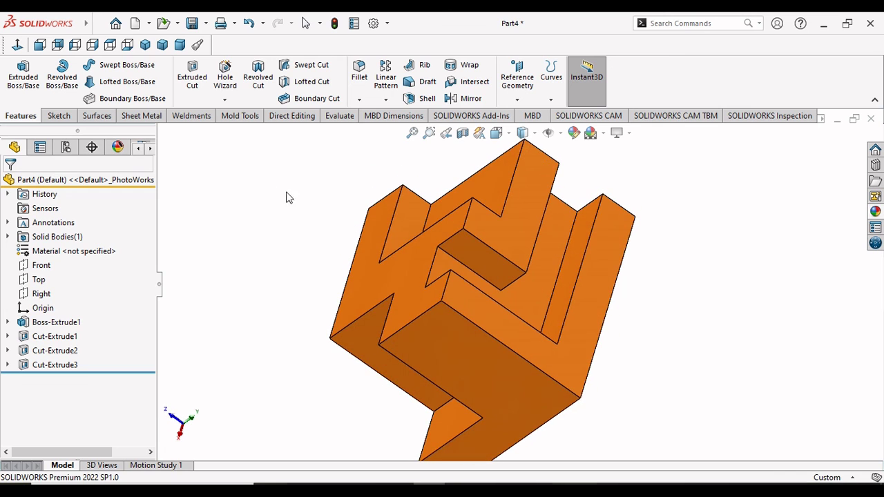
{"action": "left_click", "coordinate": [146, 45]}
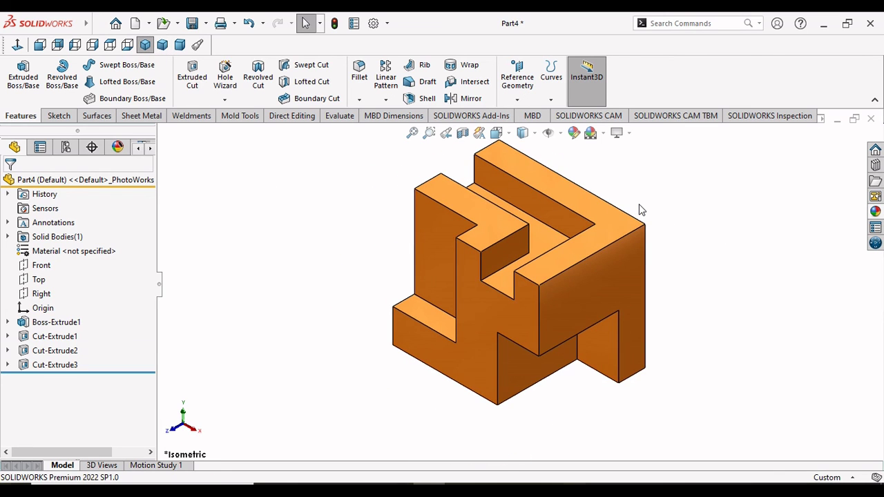